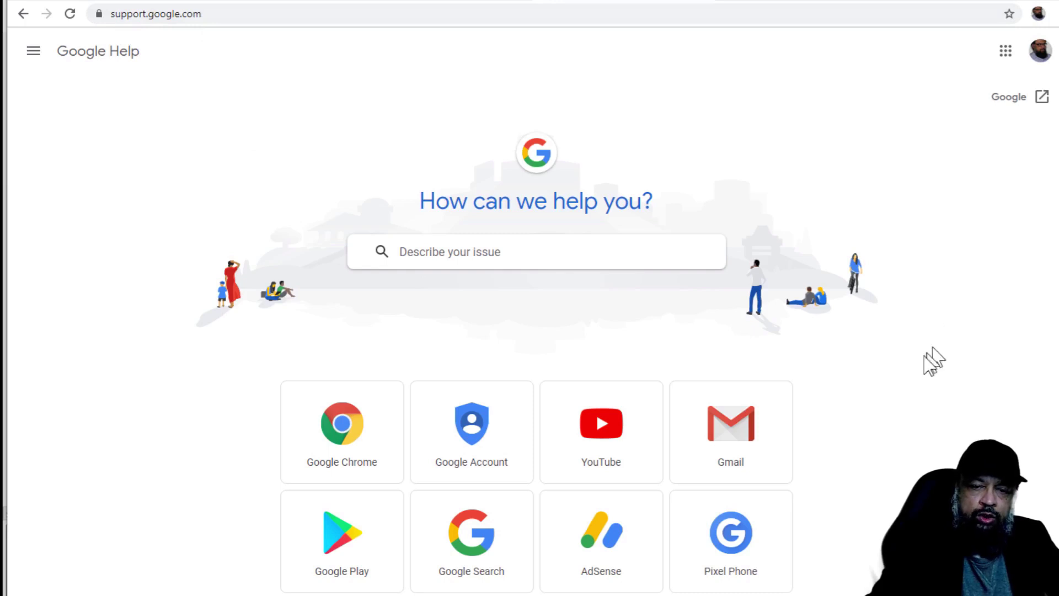
# Go from the Gmail help card through 'Create a Gmail account' to the Google Account sign-up form
pyautogui.click(733, 425)
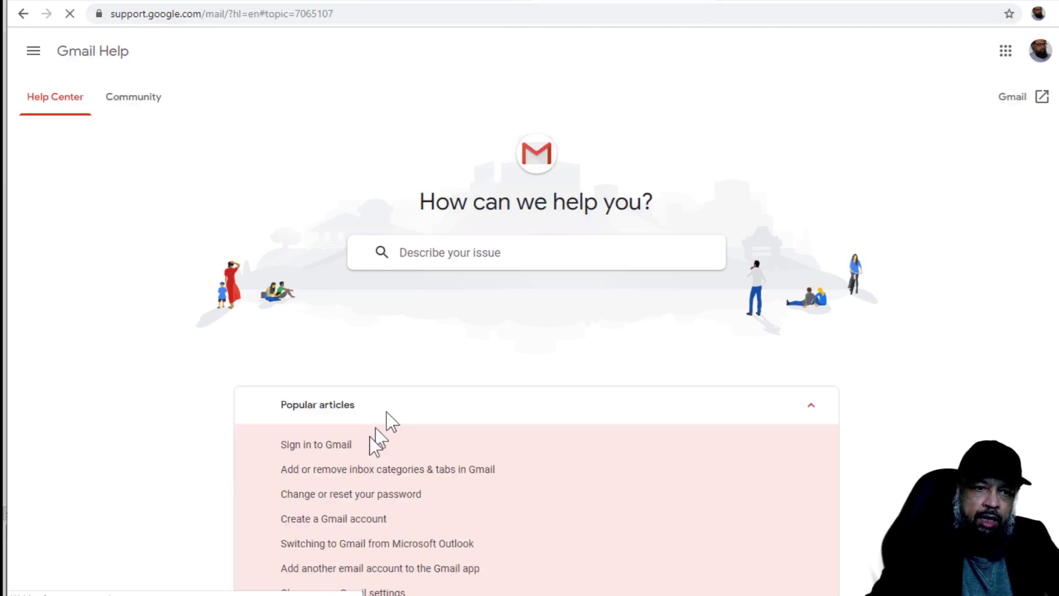
pyautogui.click(311, 529)
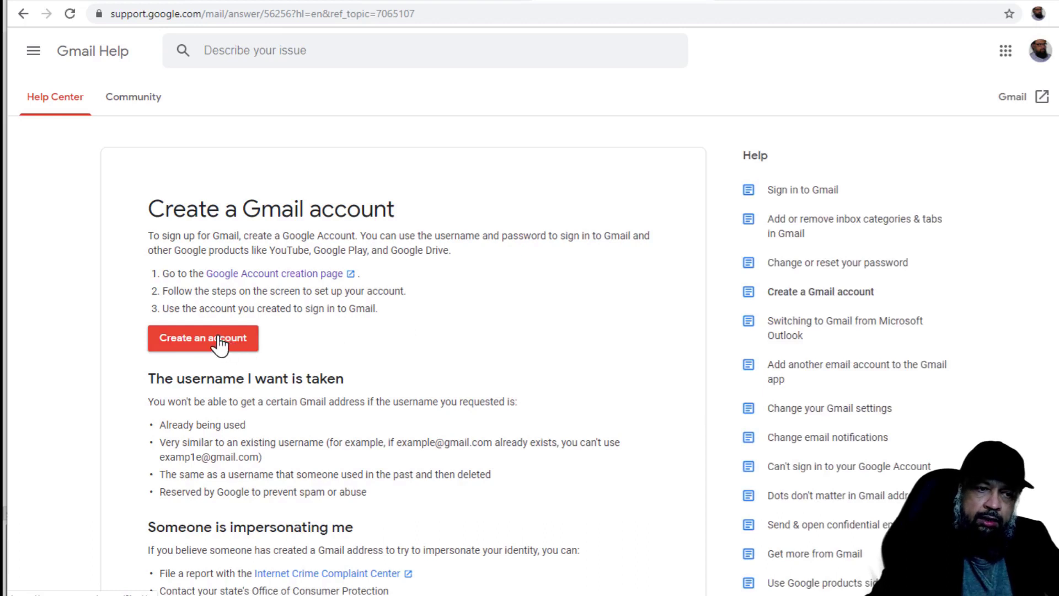
pyautogui.click(220, 343)
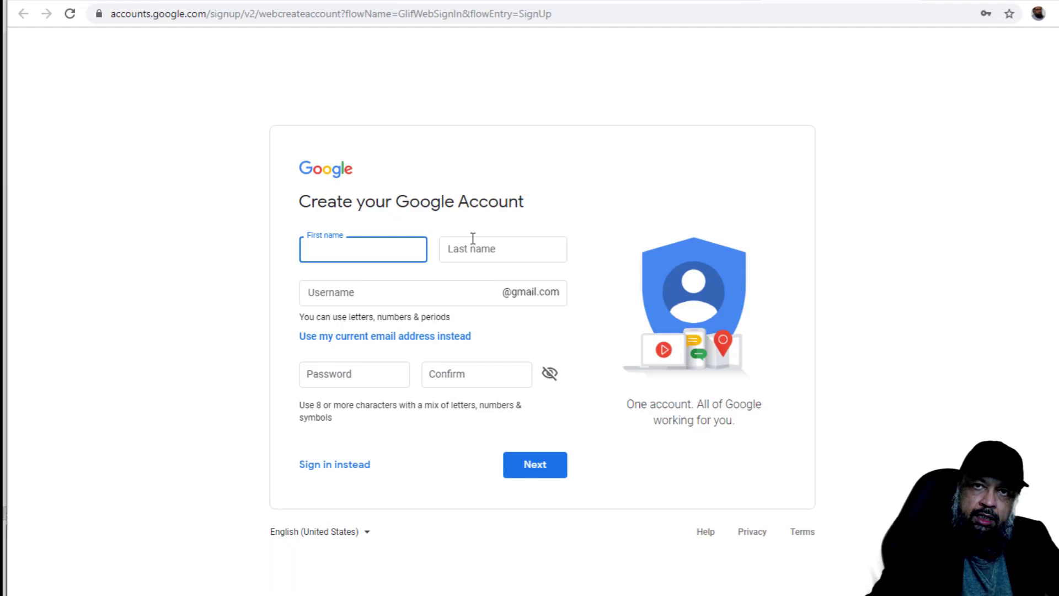
pyautogui.click(319, 293)
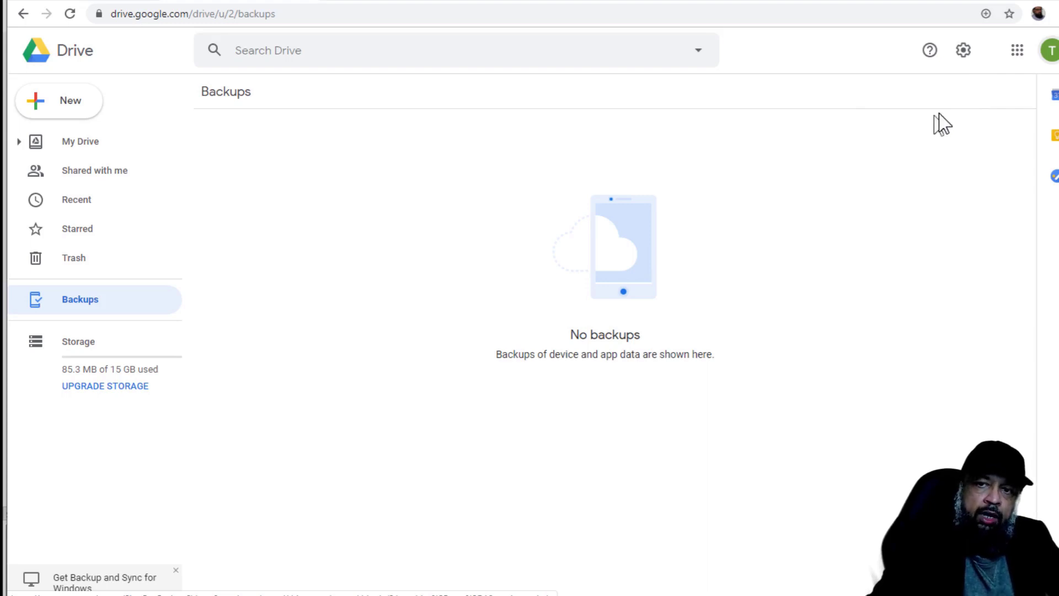
# Switch to Google Drive from the Google apps grid to show My Drive
pyautogui.click(1017, 52)
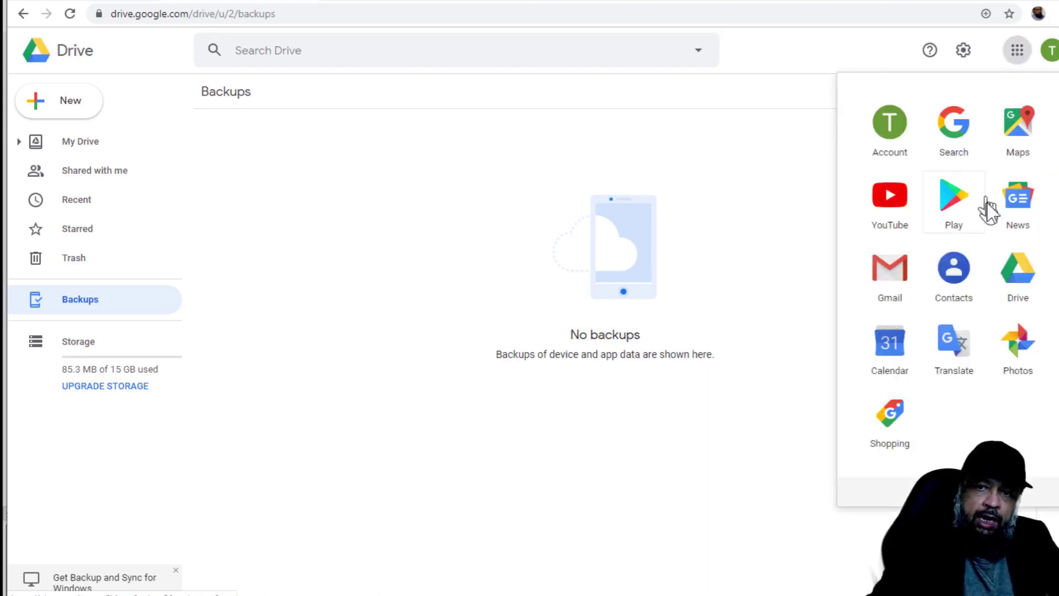
pyautogui.click(1021, 276)
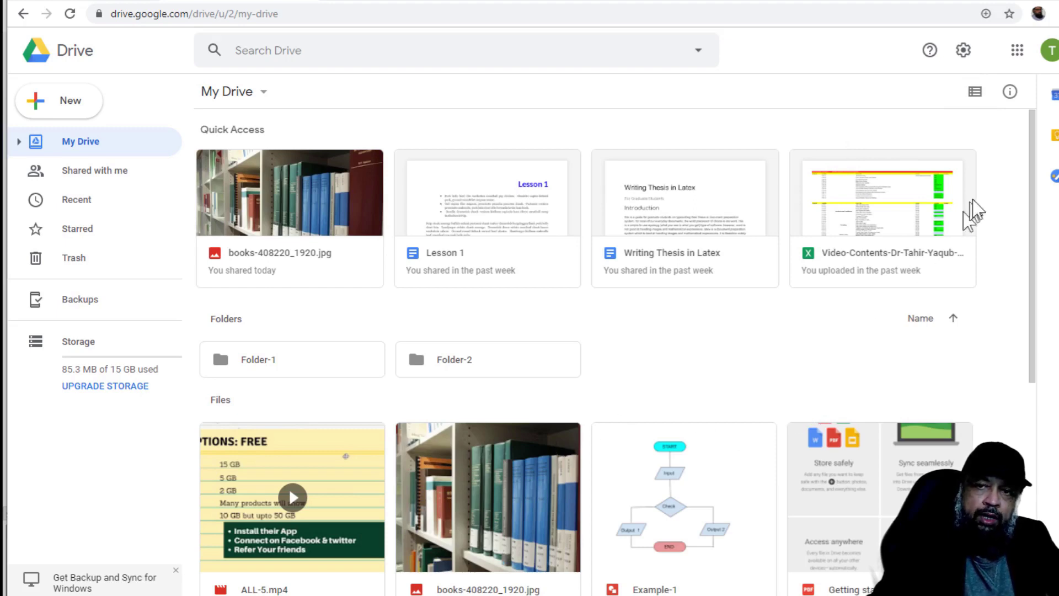
pyautogui.click(976, 96)
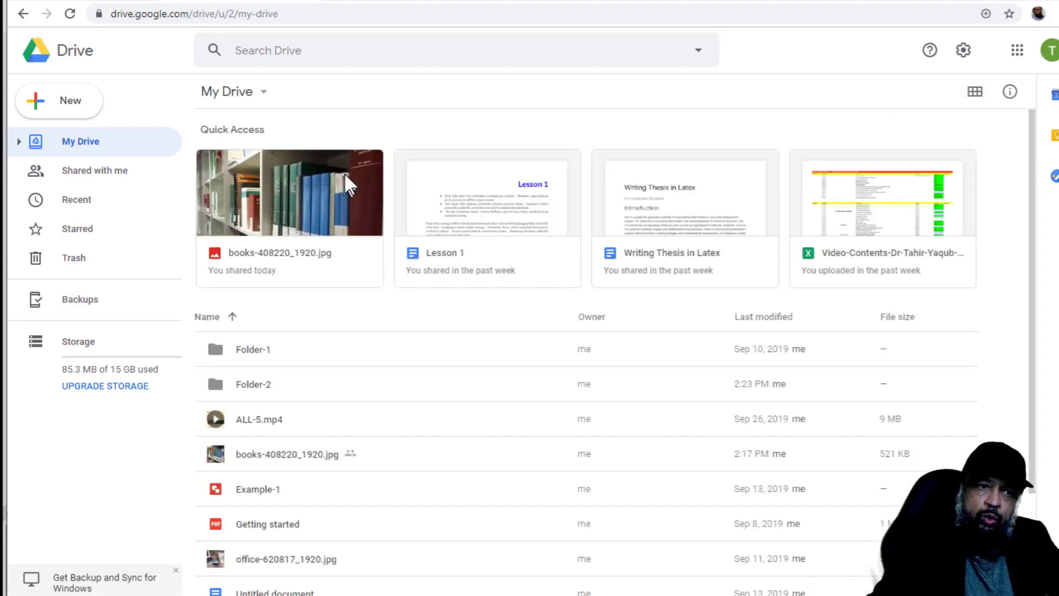
pyautogui.scroll(-3, 510, 331)
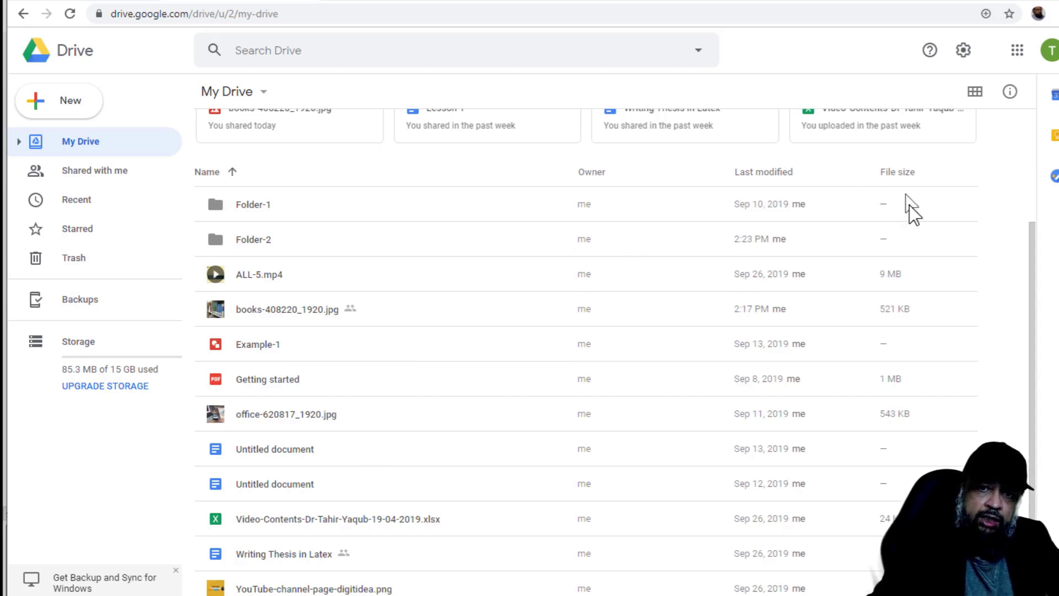
pyautogui.scroll(3, 886, 394)
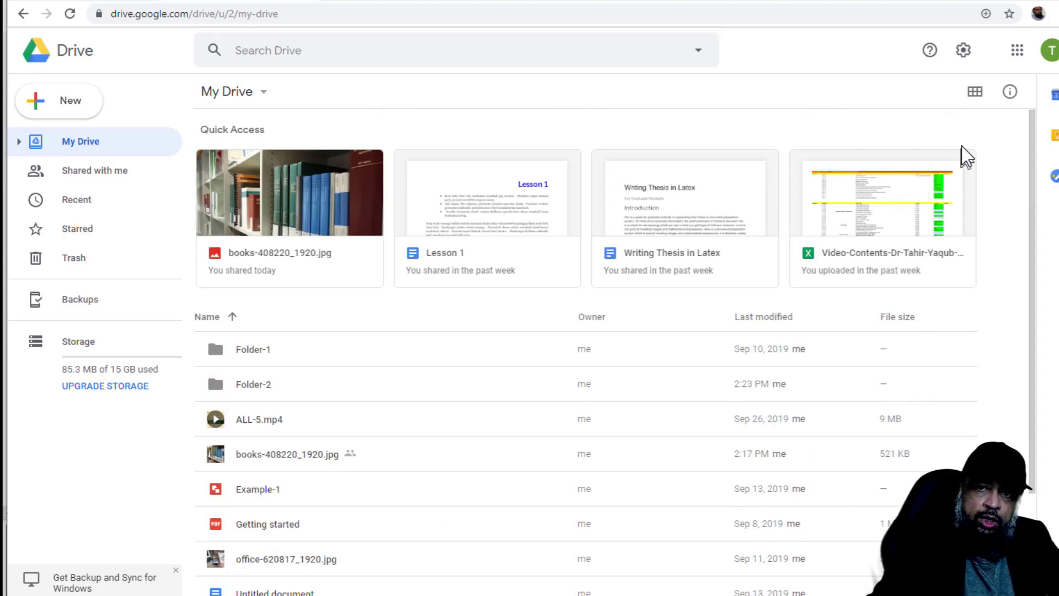
pyautogui.click(975, 93)
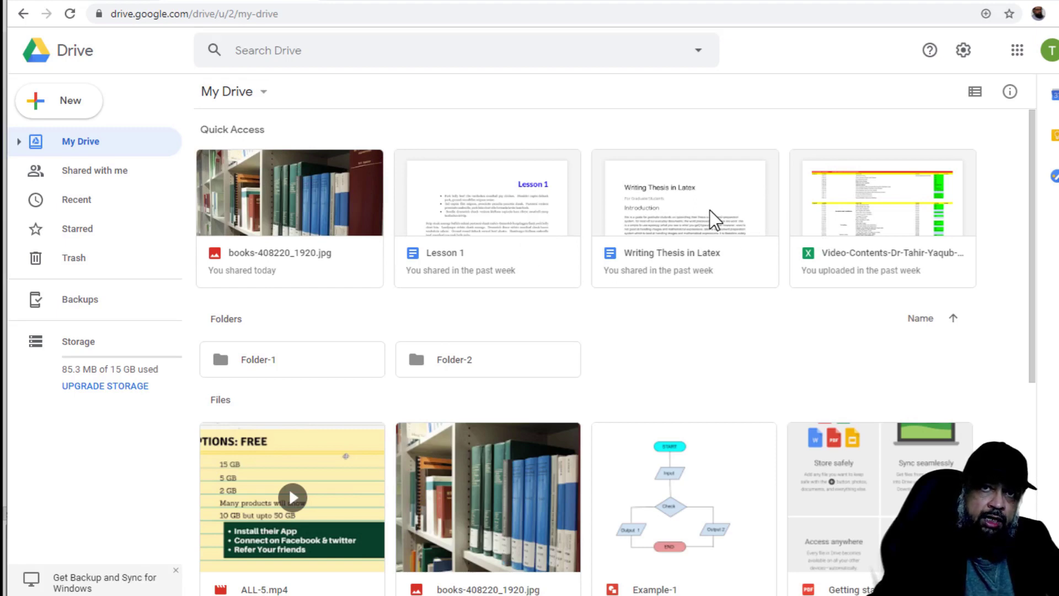
pyautogui.scroll(-2, 619, 331)
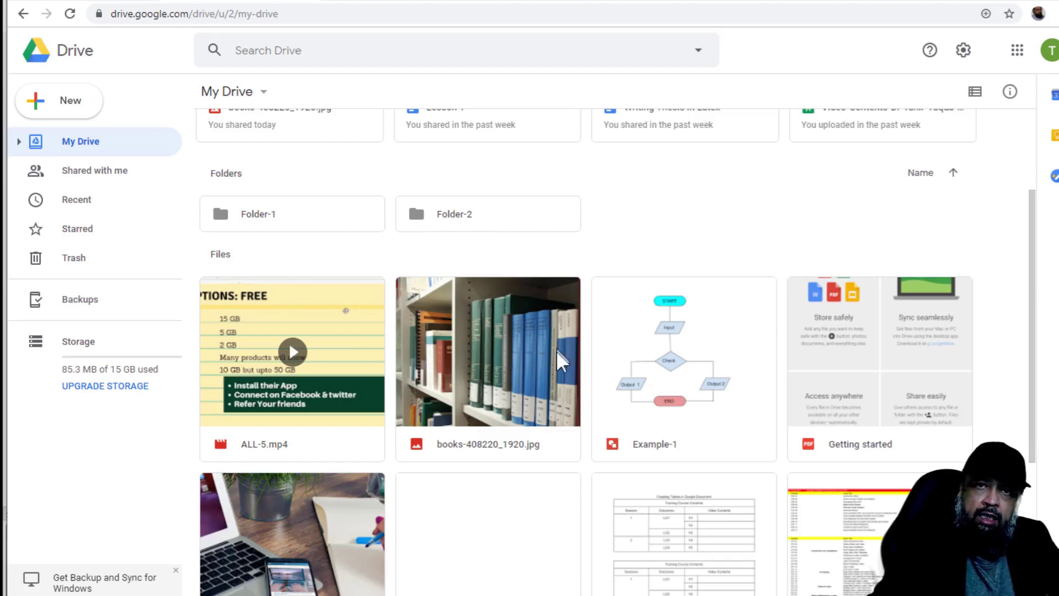
pyautogui.scroll(-3, 256, 330)
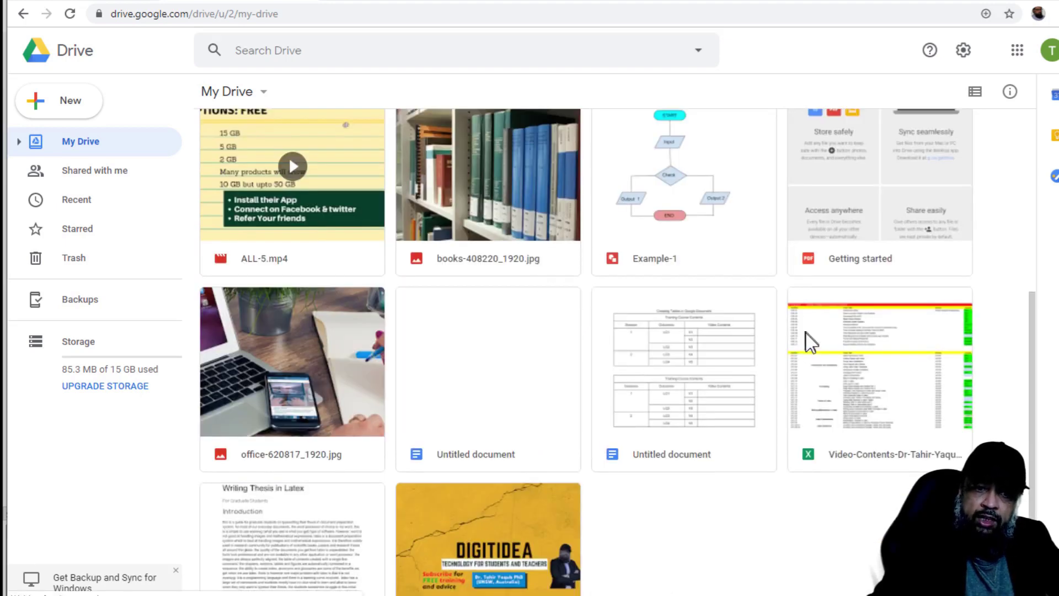
pyautogui.scroll(6, 803, 356)
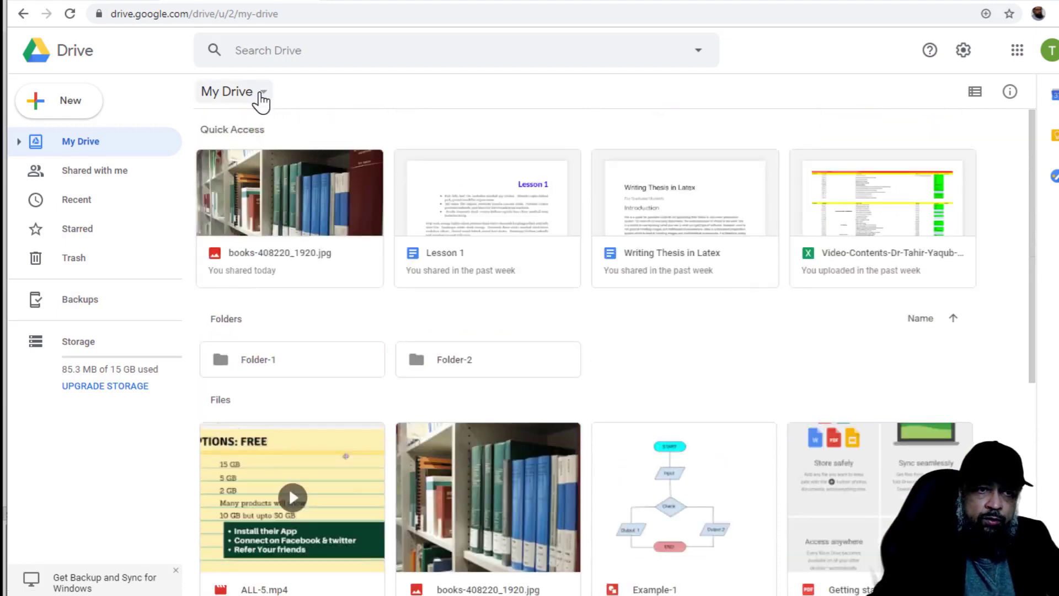
# Start Upload files from My Drive's menu, cancel the file picker, then reopen the menu
pyautogui.click(260, 94)
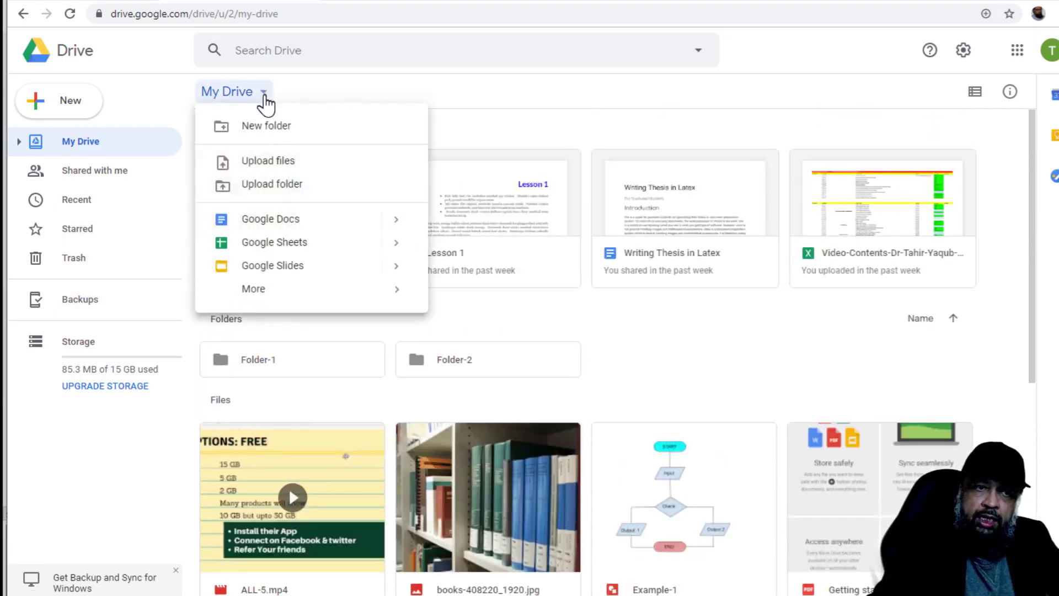
pyautogui.click(265, 161)
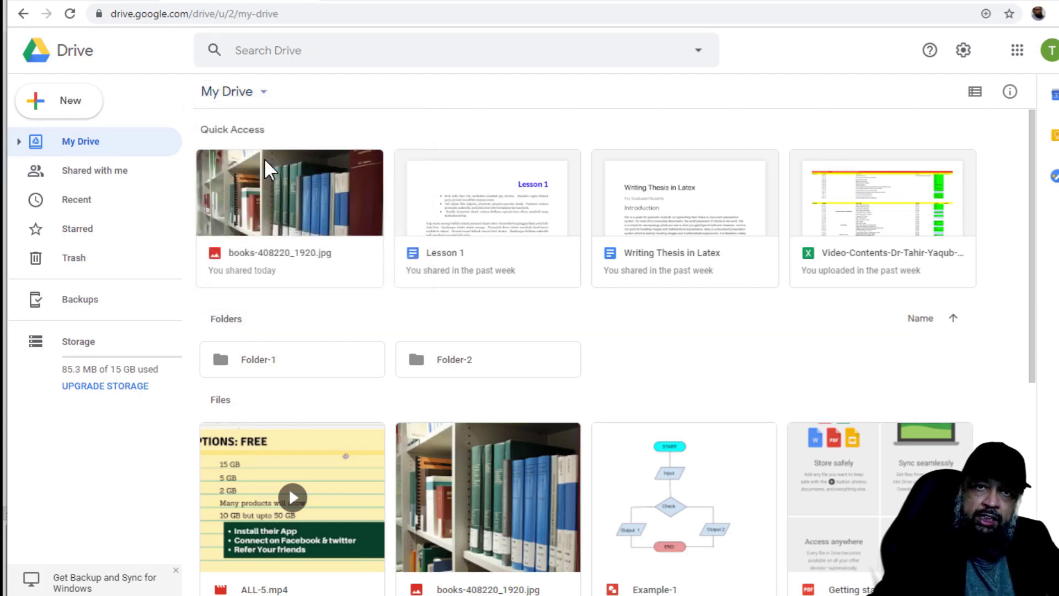
pyautogui.moveTo(451, 4); pyautogui.dragTo(534, 61)
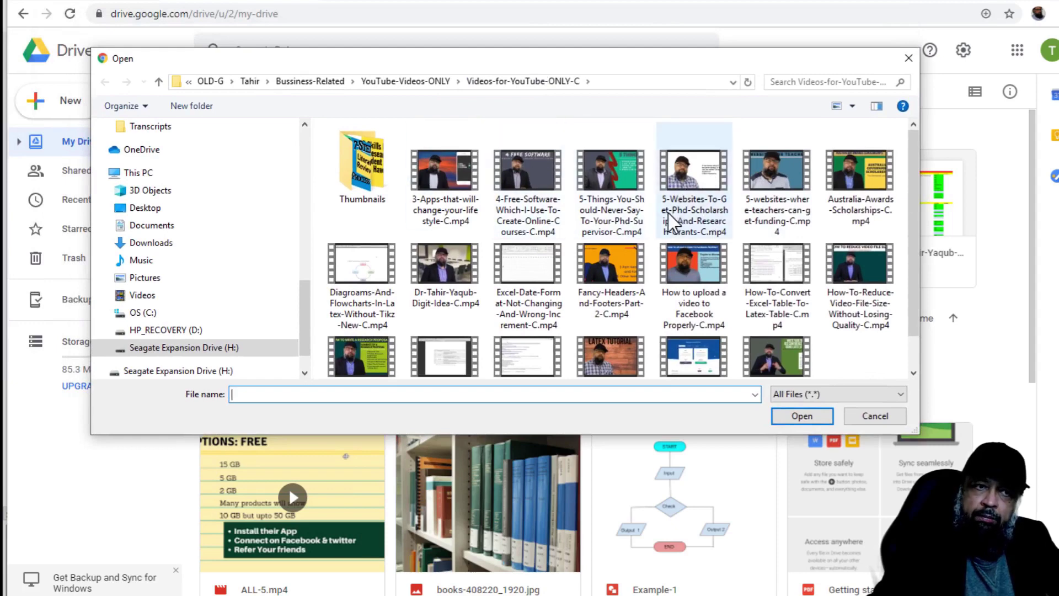
pyautogui.click(873, 421)
pyautogui.click(263, 94)
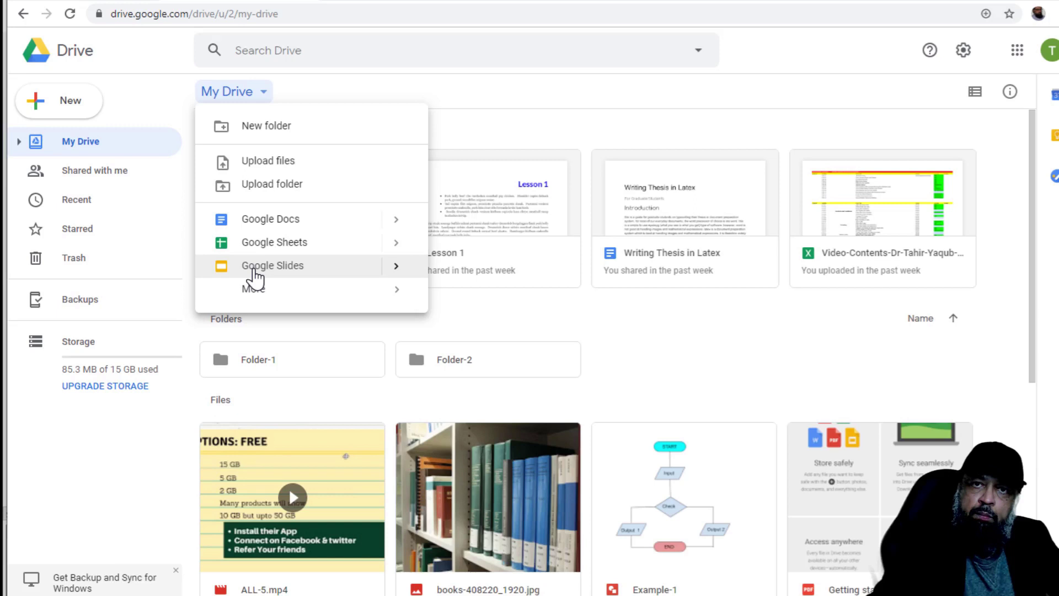
# Dismiss the My Drive menu to reveal Quick Access, Folder-1, Folder-2 and files
pyautogui.moveTo(260, 295)
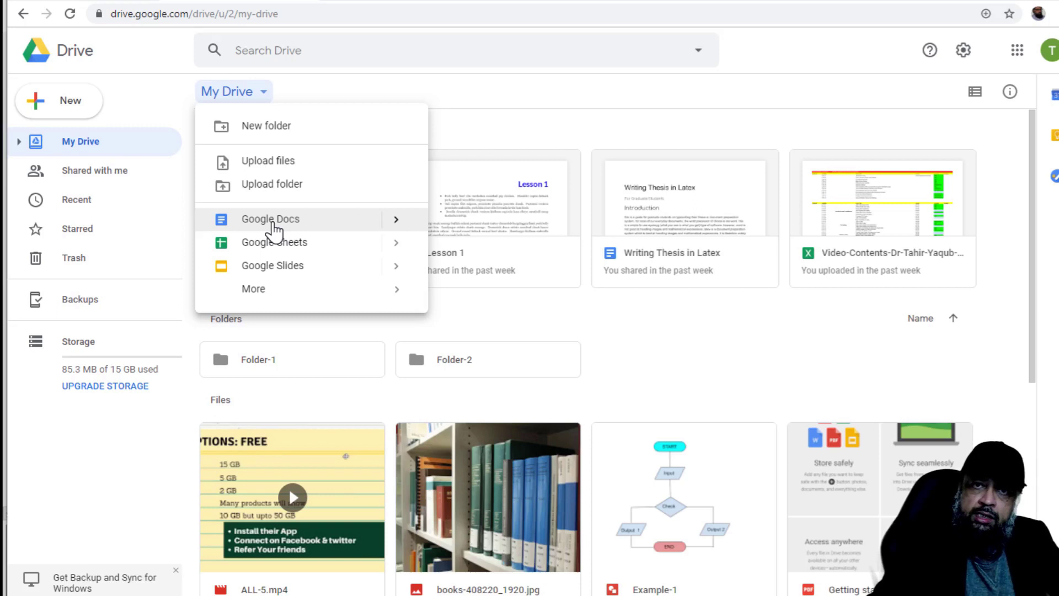
pyautogui.click(492, 133)
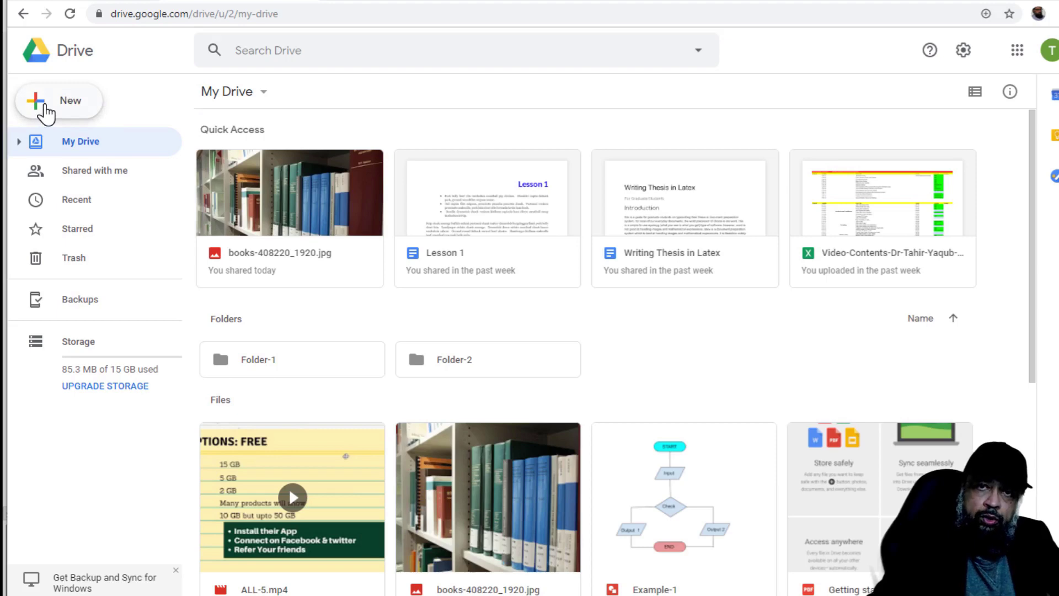
# Create a blank Untitled Google Docs document via New, then return to the Drive tab
pyautogui.click(45, 110)
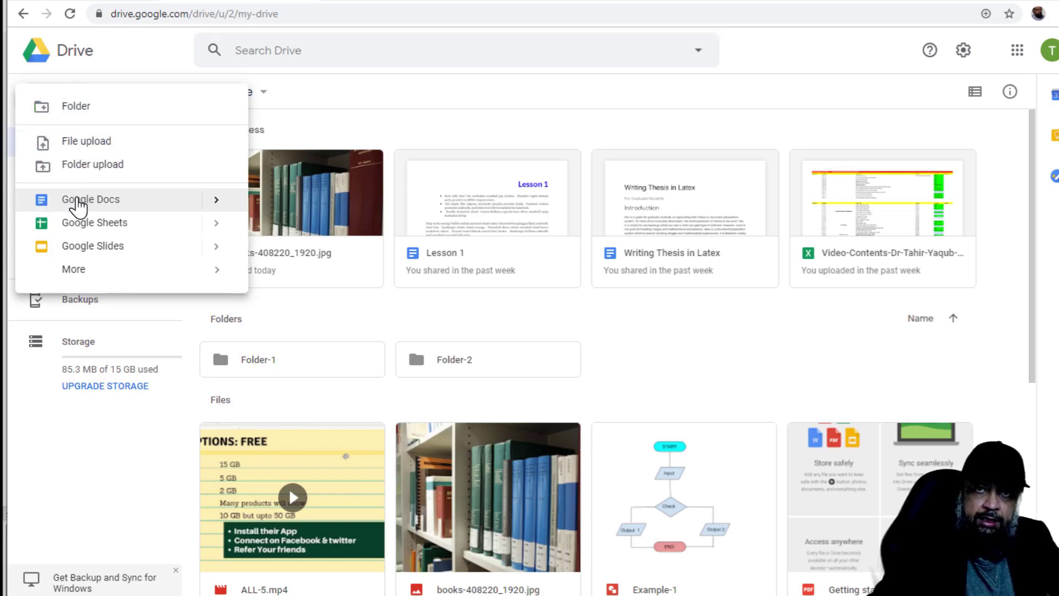
pyautogui.click(78, 204)
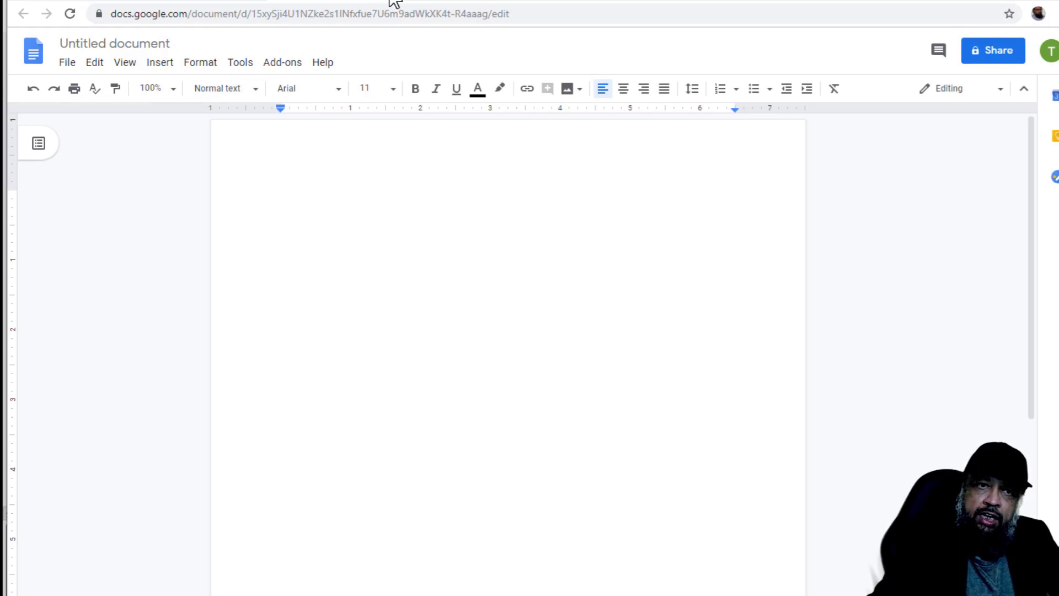
pyautogui.click(394, 1)
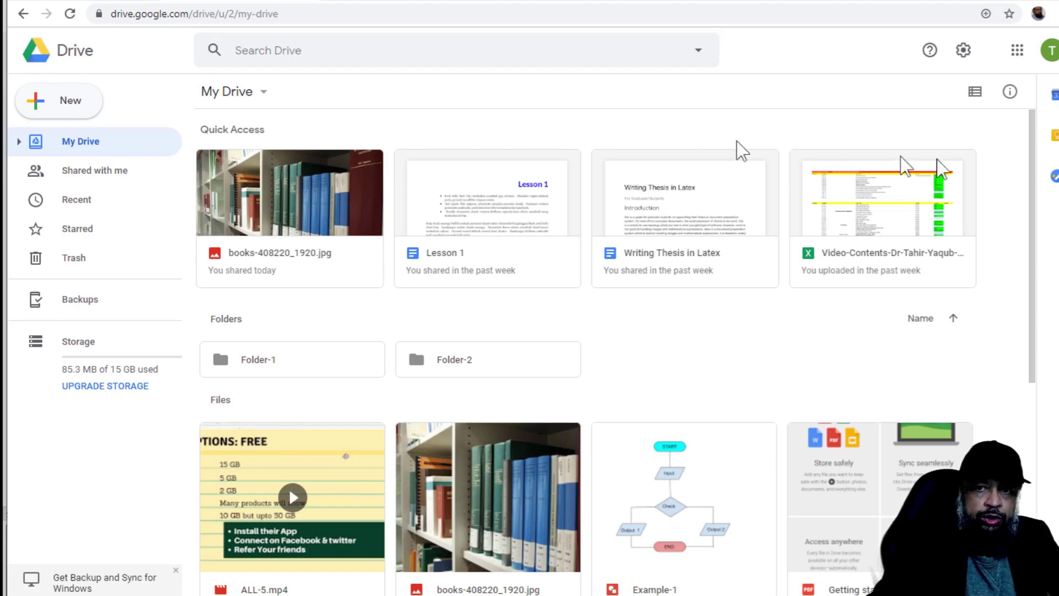
pyautogui.doubleClick(556, 436)
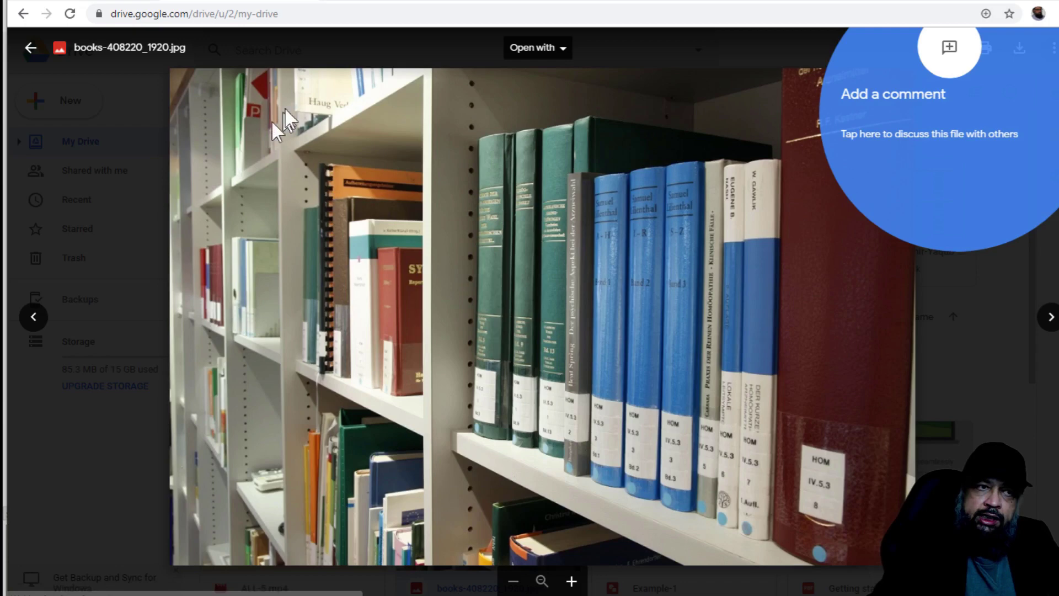
pyautogui.click(30, 48)
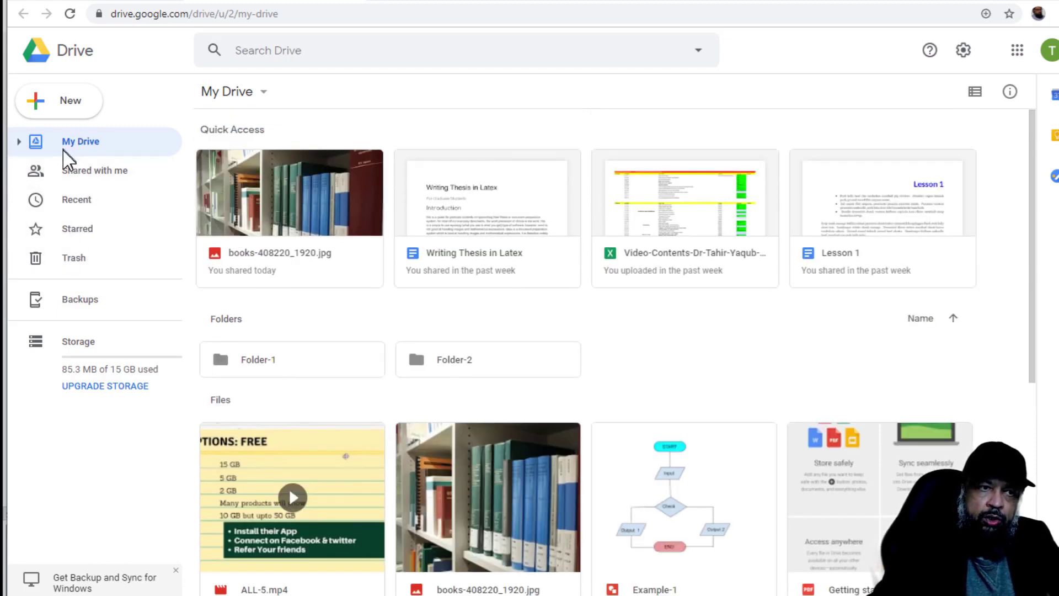
# Browse Shared with me, Recent and Starred, then select the second Brochure file in Trash
pyautogui.click(87, 175)
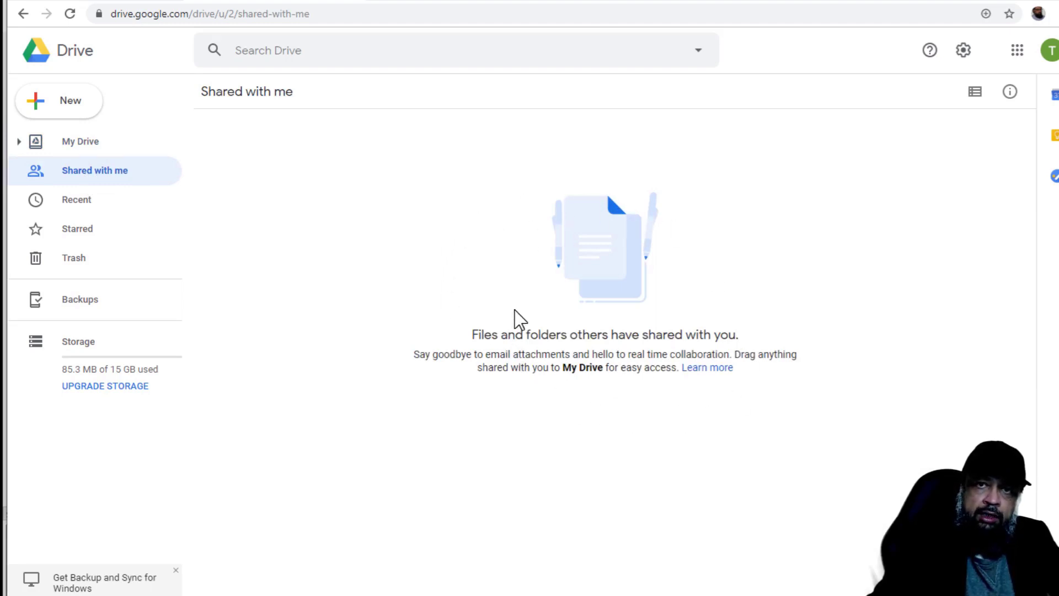
pyautogui.click(72, 203)
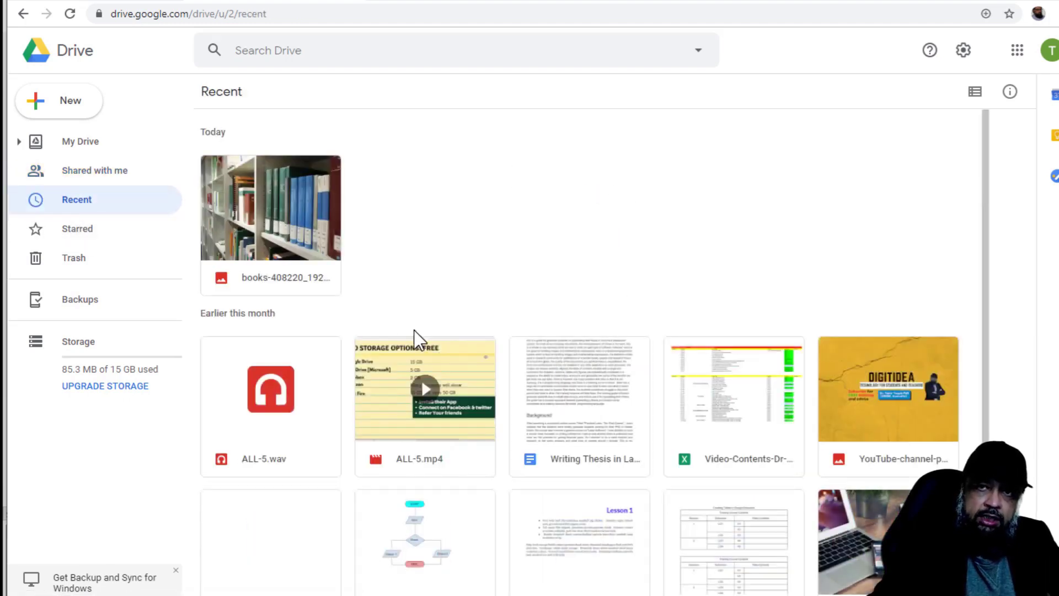
pyautogui.click(86, 229)
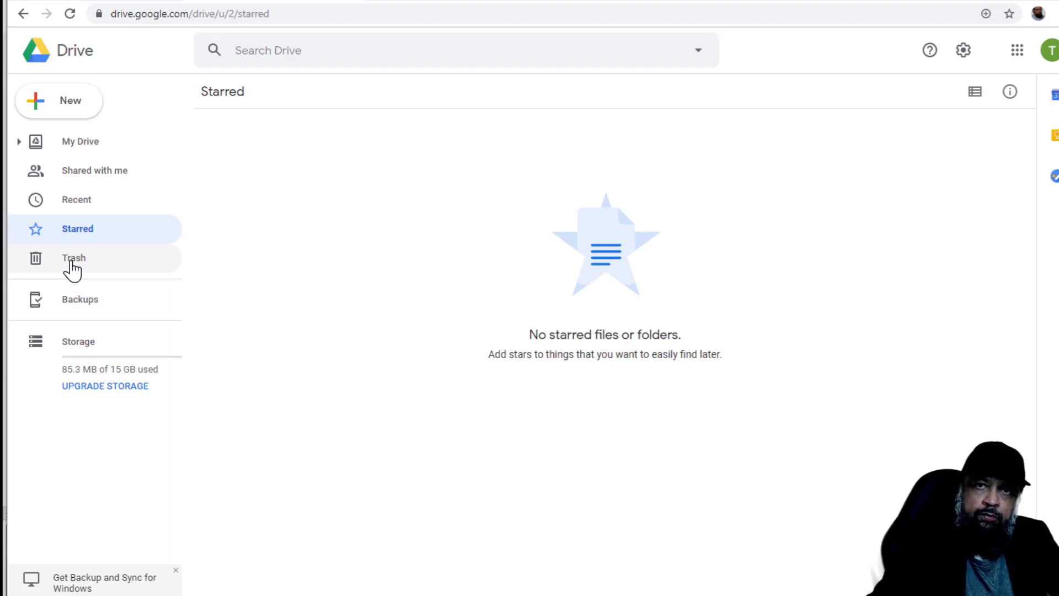
pyautogui.click(72, 270)
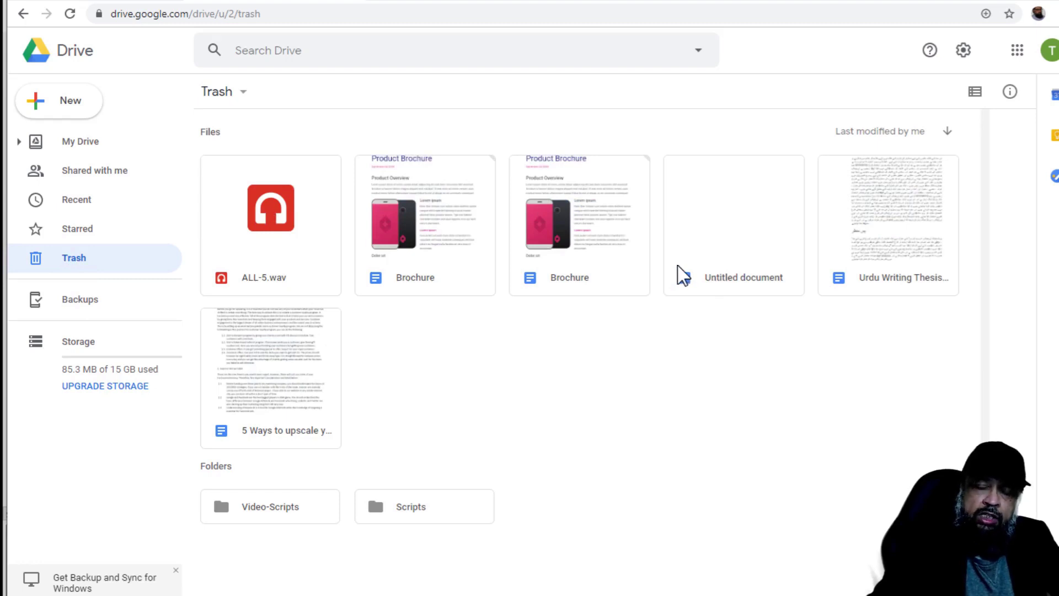
pyautogui.click(601, 208)
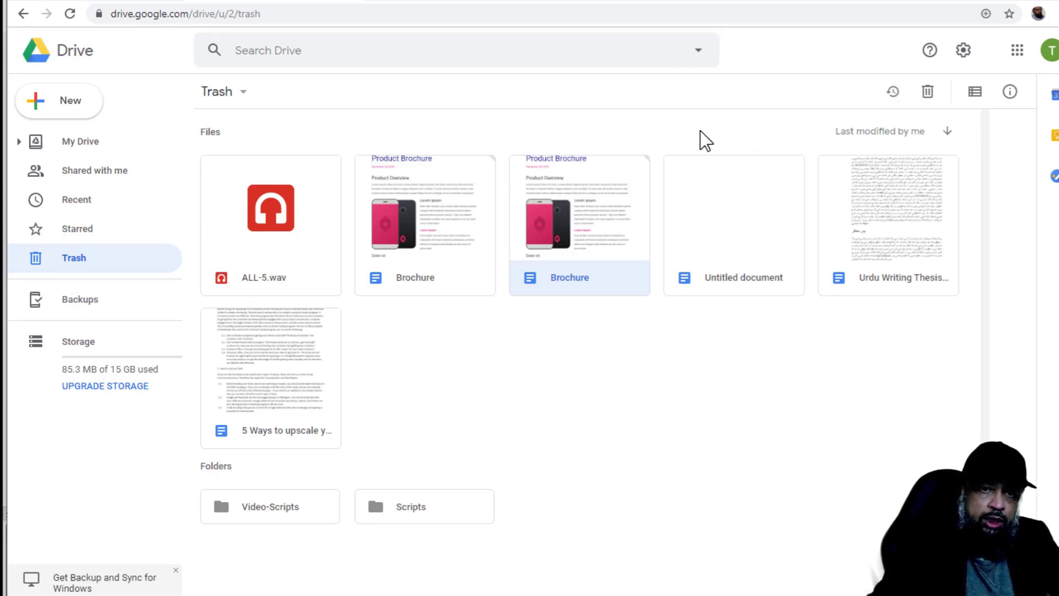
# Open the Backups page, which shows no backups and 85.3 MB of 15 GB used
pyautogui.click(71, 304)
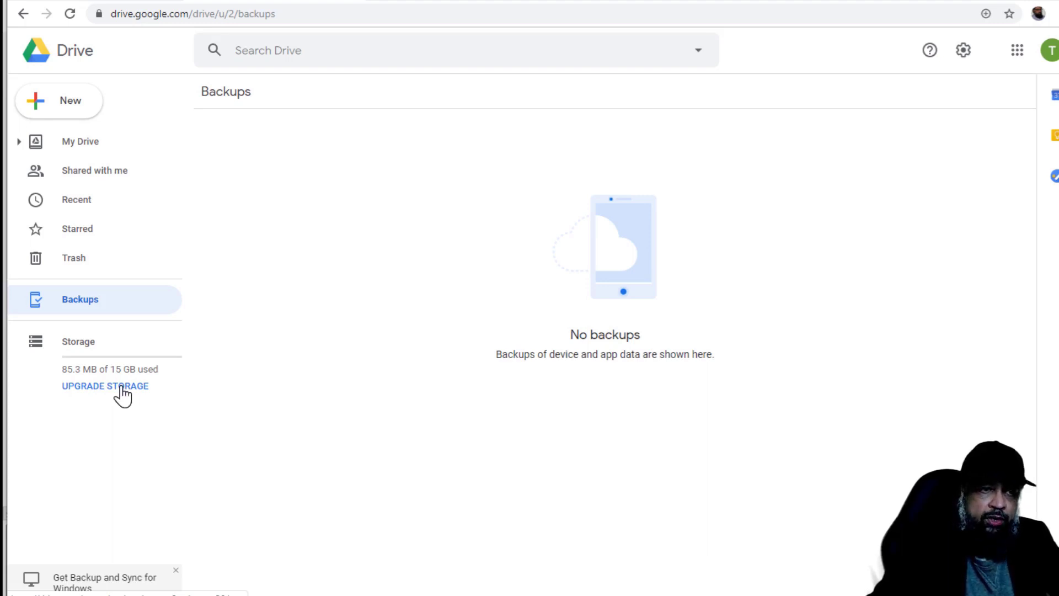
# Star books-408220_1920.jpg via More actions, confirm it in Starred, and return to Drive home
pyautogui.click(80, 59)
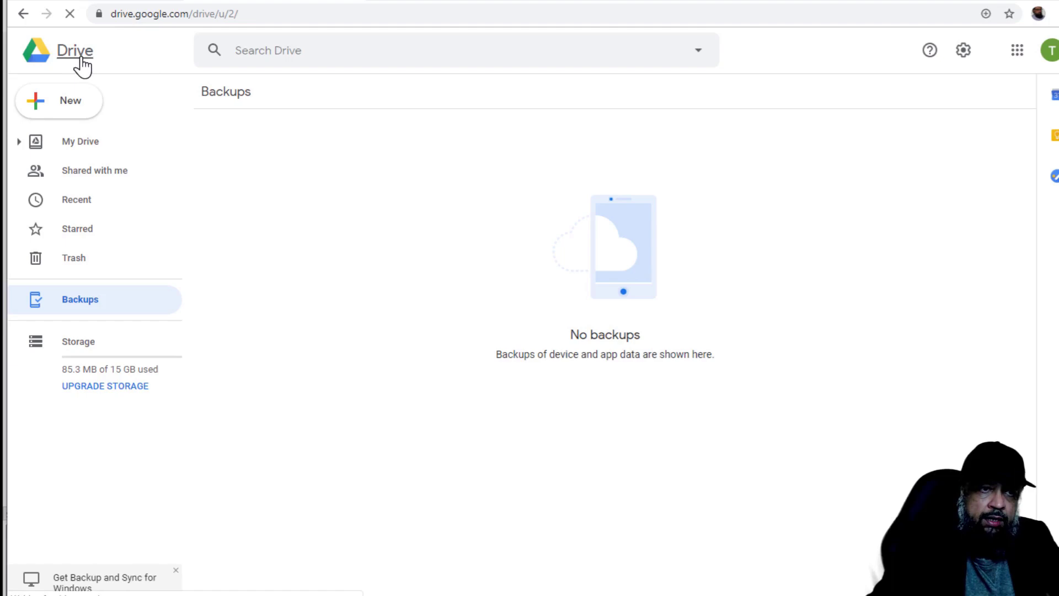
pyautogui.click(562, 428)
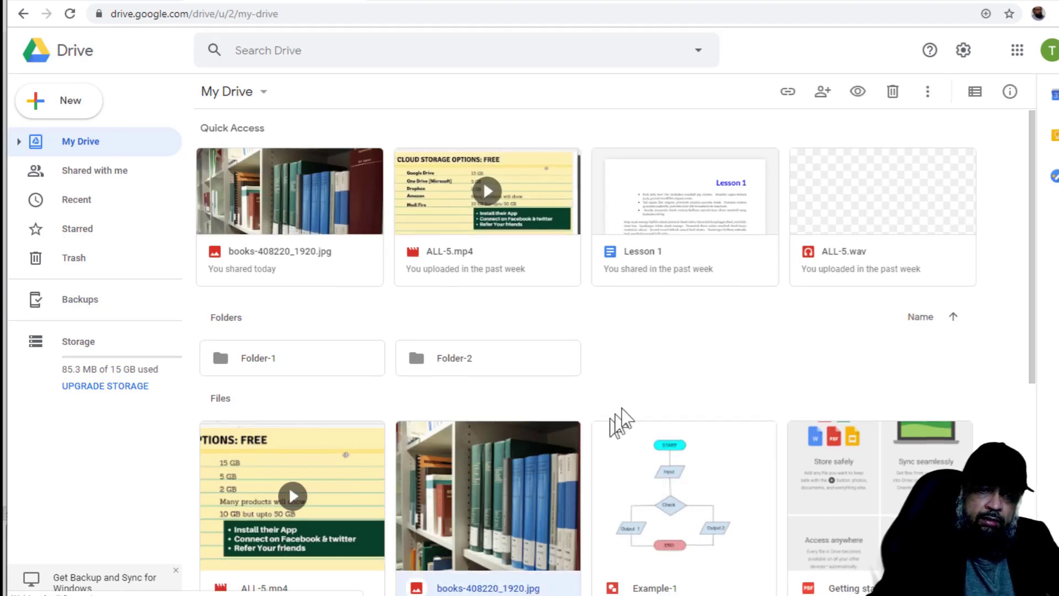
pyautogui.scroll(-4, 677, 356)
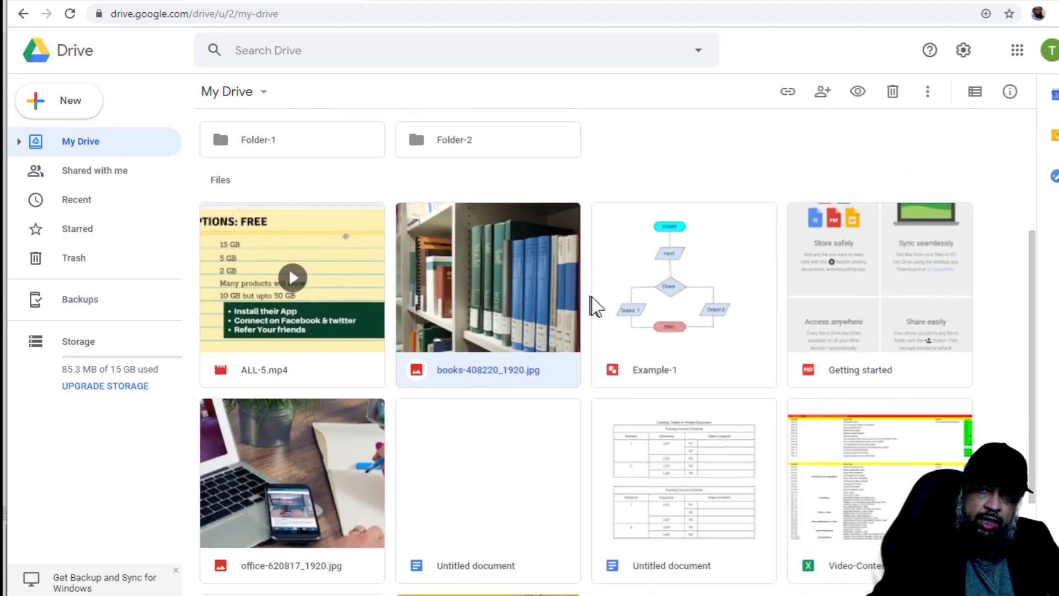
pyautogui.scroll(3, 593, 306)
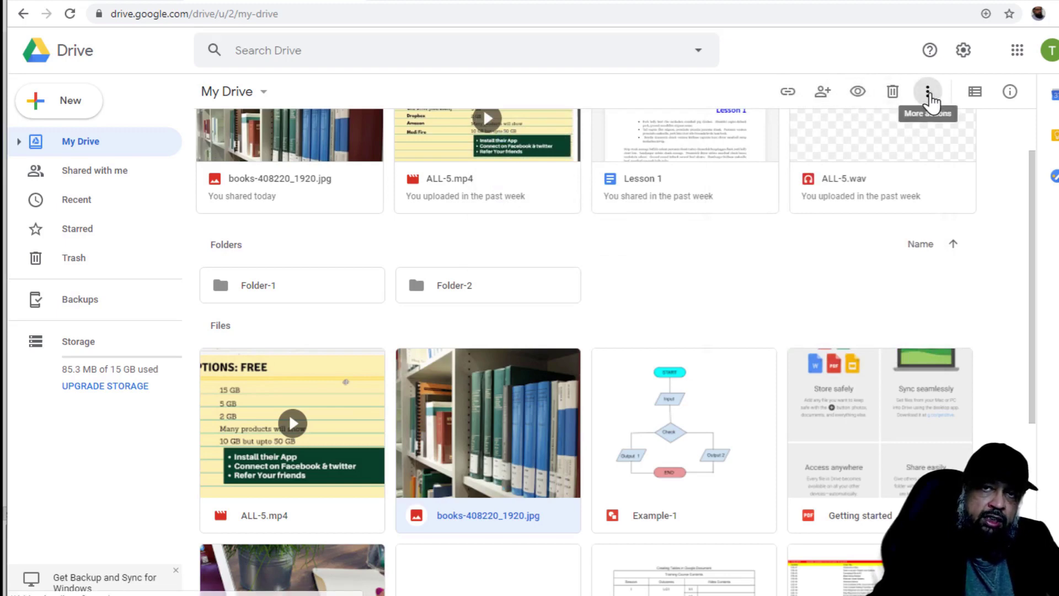
pyautogui.click(929, 100)
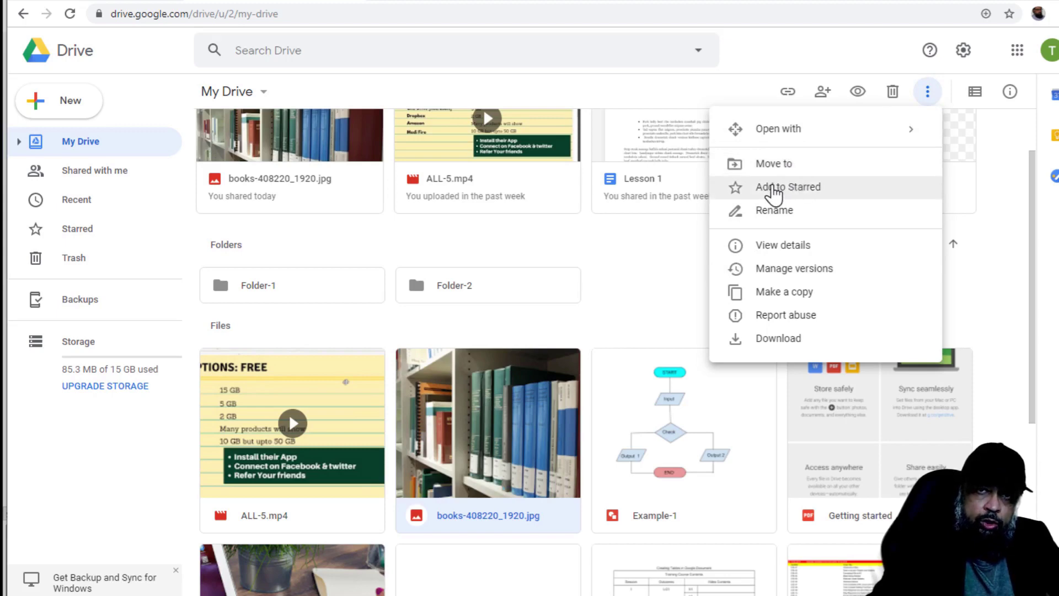
pyautogui.click(738, 194)
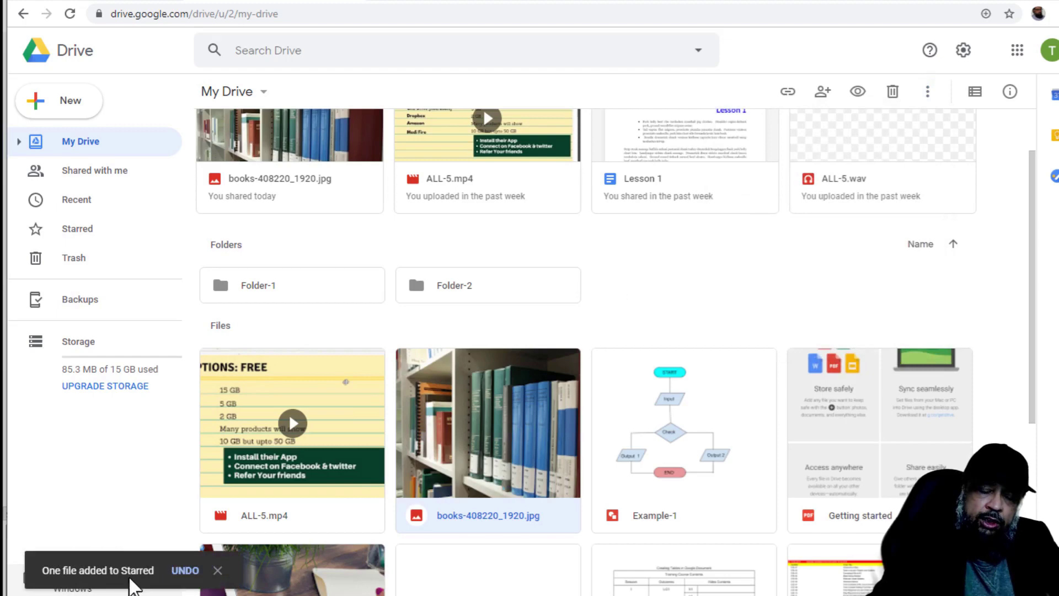
pyautogui.click(73, 232)
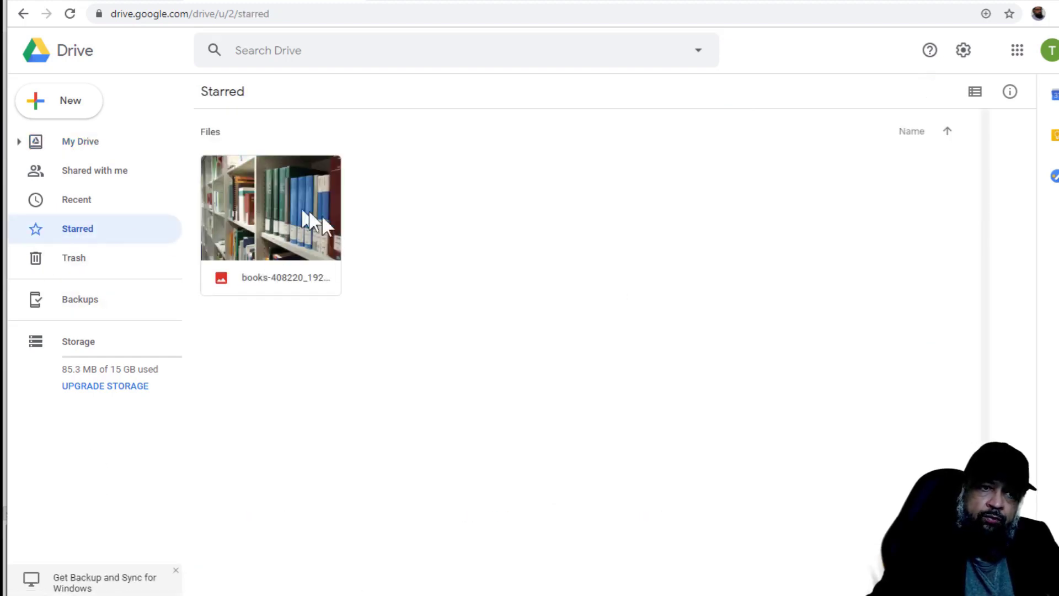
pyautogui.click(75, 63)
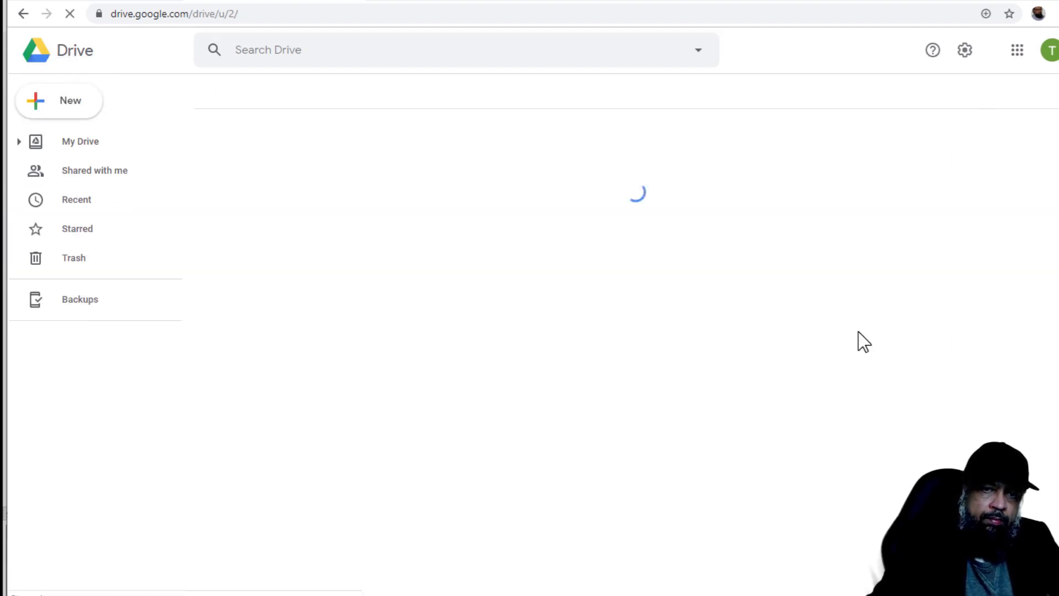
pyautogui.click(927, 91)
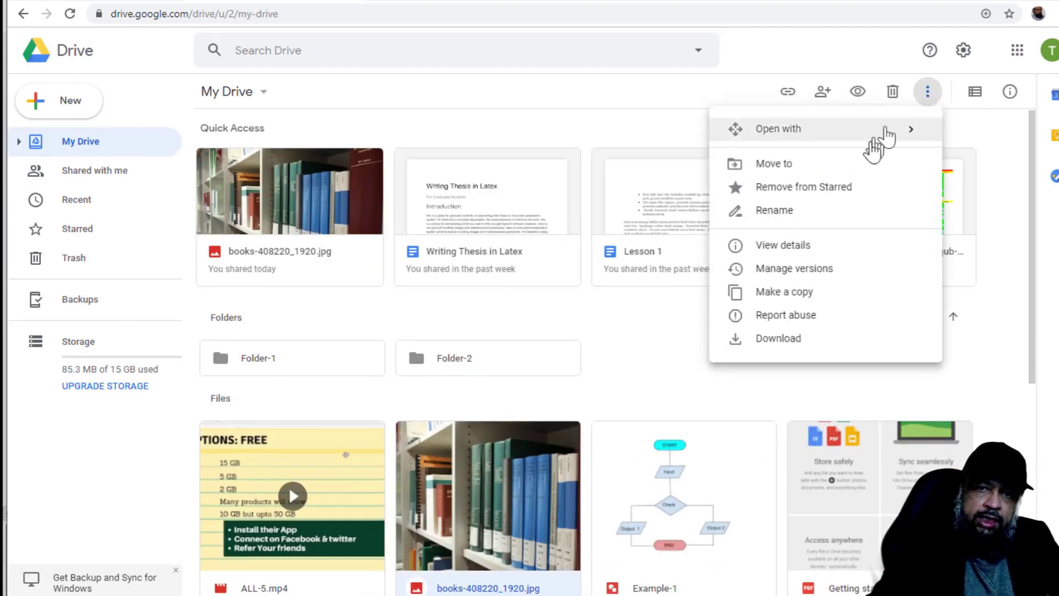
pyautogui.click(775, 342)
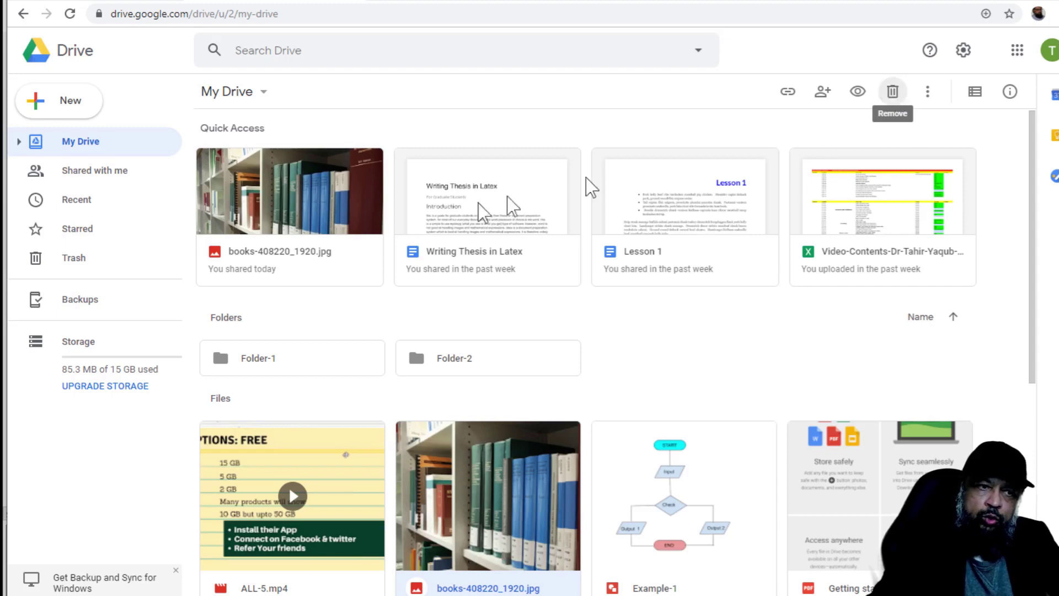
# Preview books-408220_1920.jpg full screen, close it, and select Writing Thesis in Latex
pyautogui.click(859, 92)
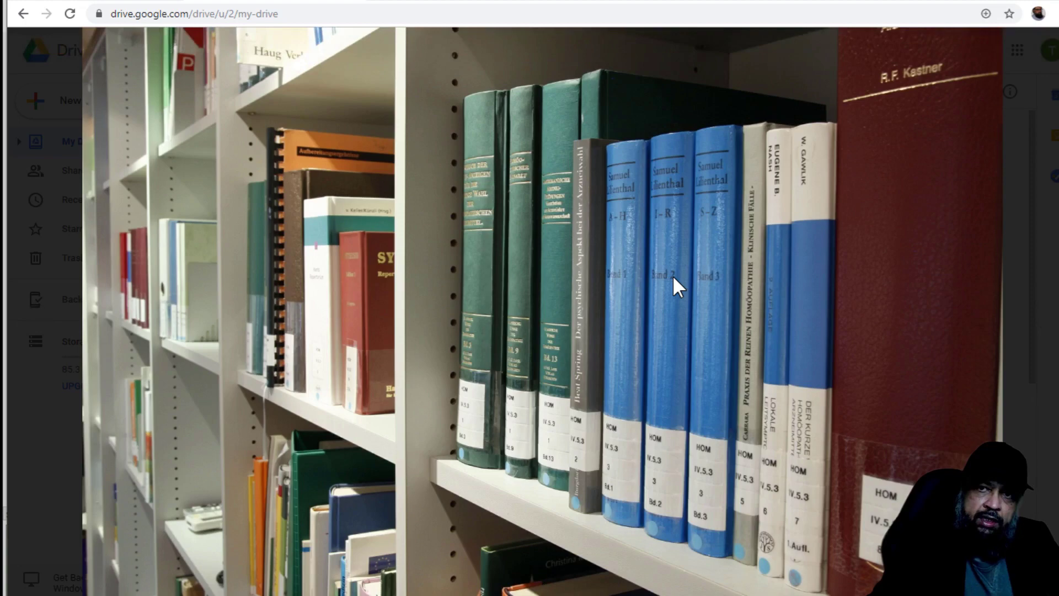
pyautogui.press('Escape')
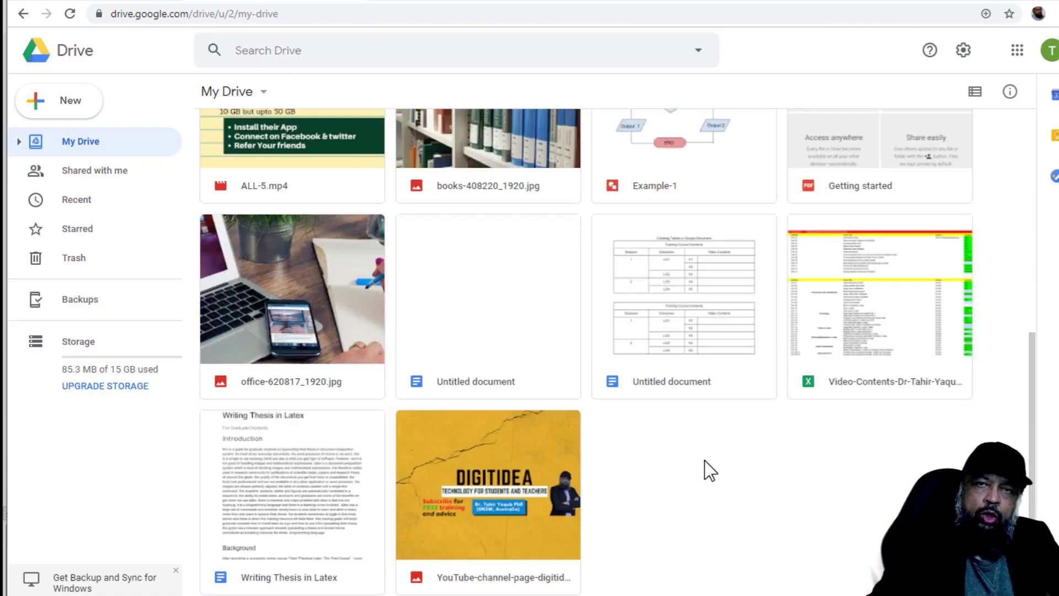
pyautogui.click(283, 465)
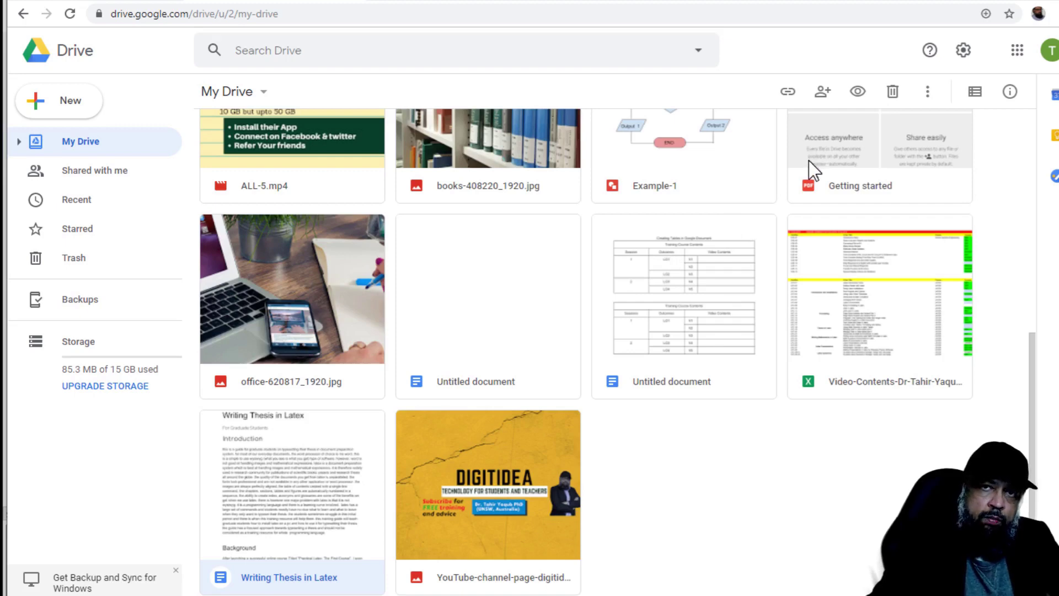
# Copy the anyone-can-view link for Writing Thesis in Latex and review the invite permission levels
pyautogui.click(822, 94)
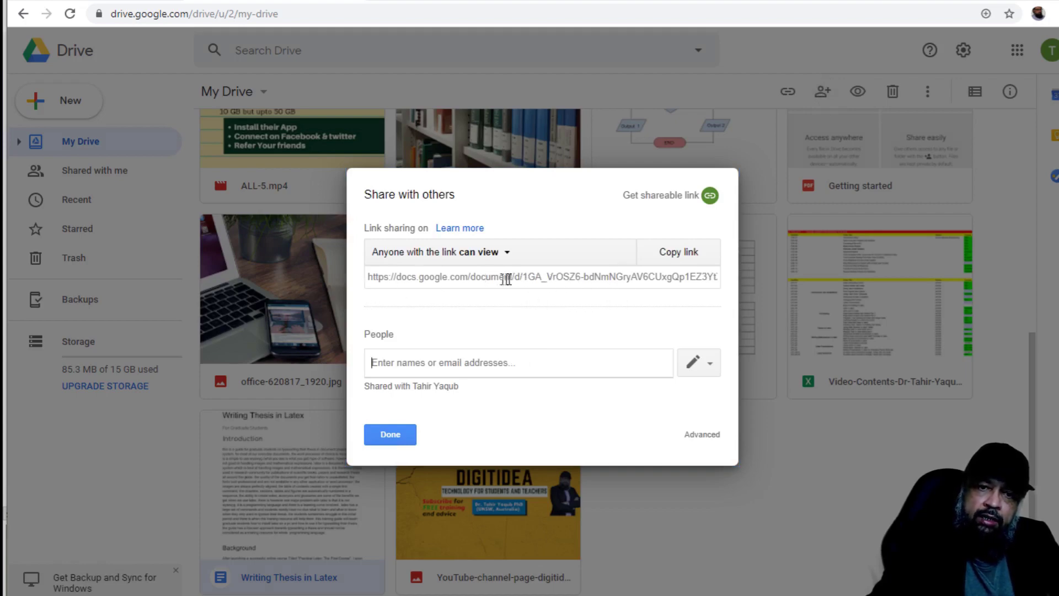
pyautogui.click(680, 260)
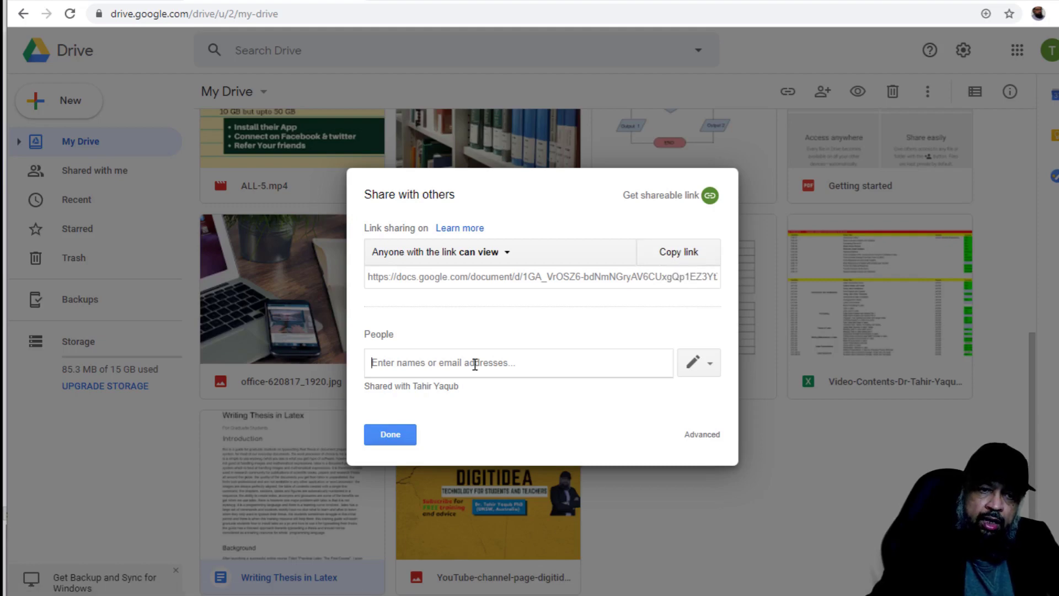
pyautogui.click(371, 362)
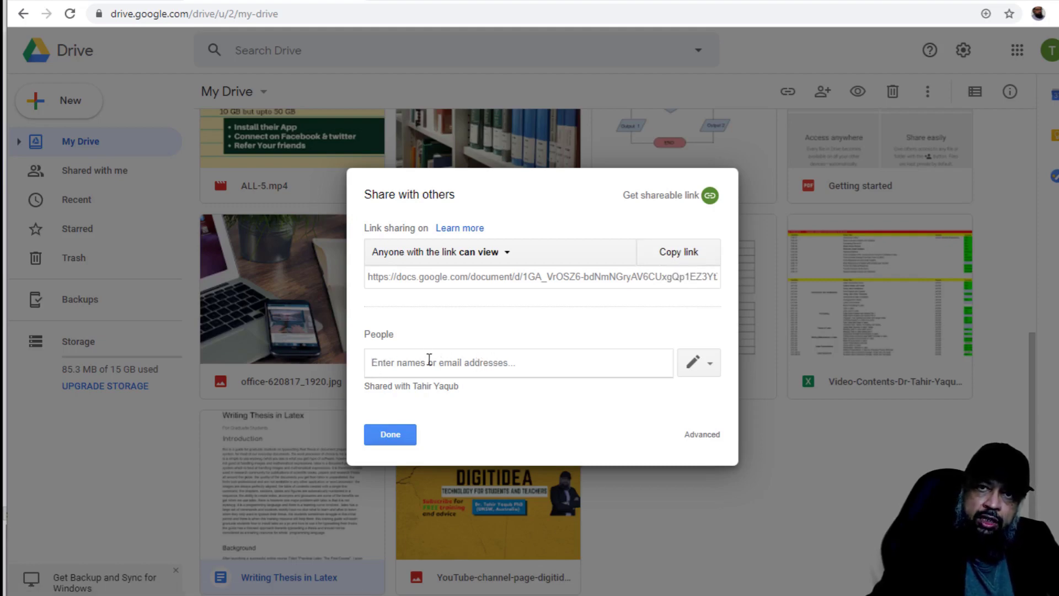
pyautogui.click(710, 365)
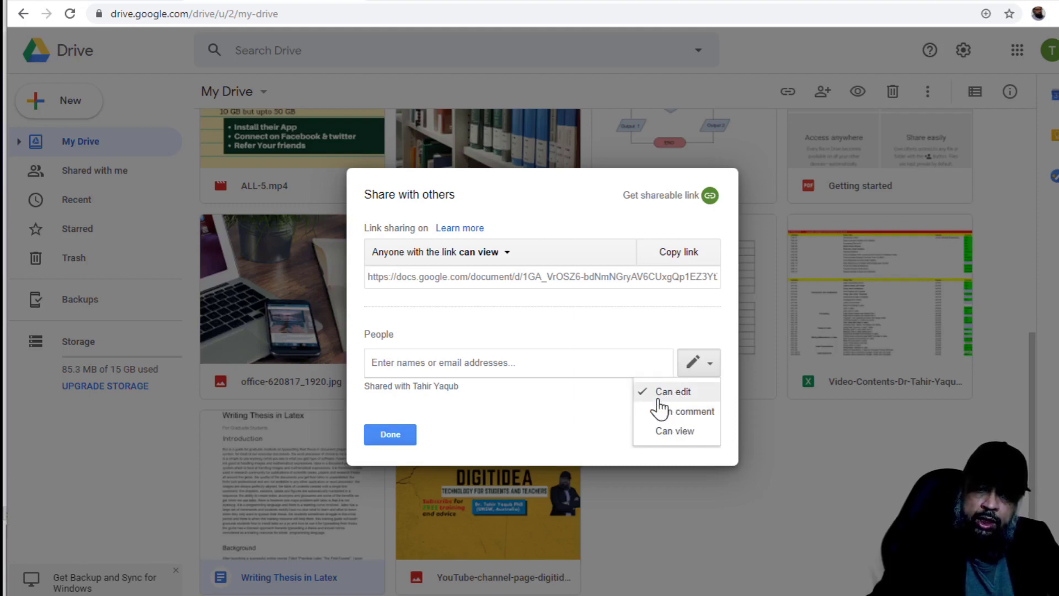
pyautogui.click(401, 363)
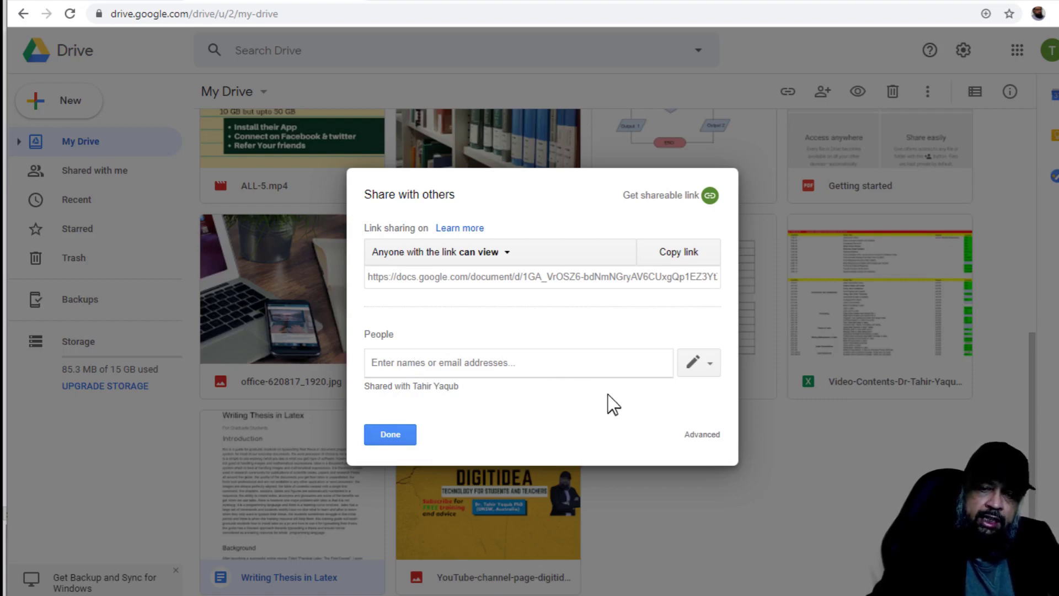
pyautogui.click(549, 366)
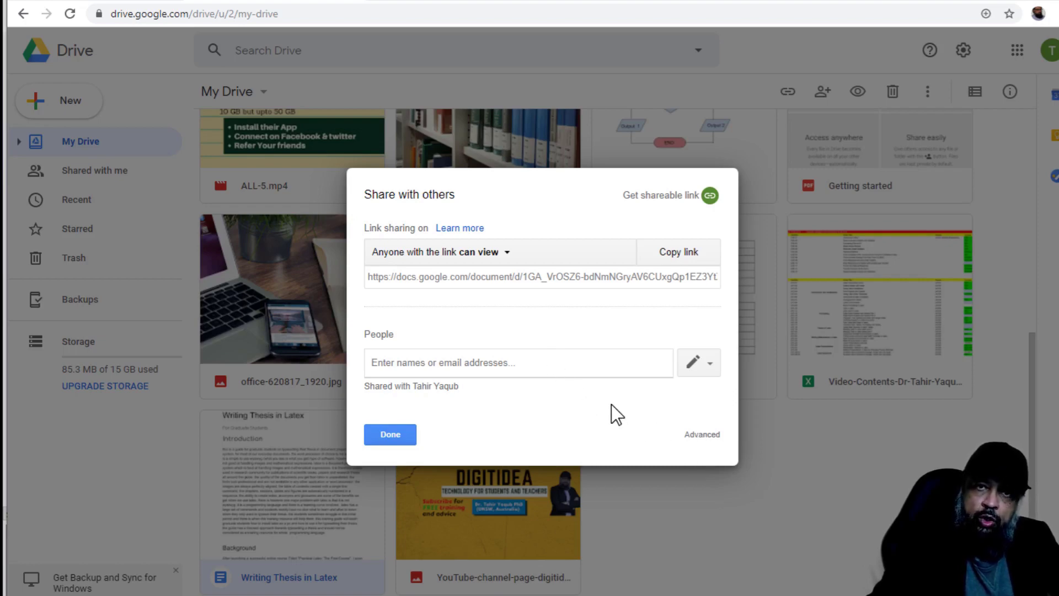
# Close the sharing window and open Drive Settings at the General section
pyautogui.click(743, 302)
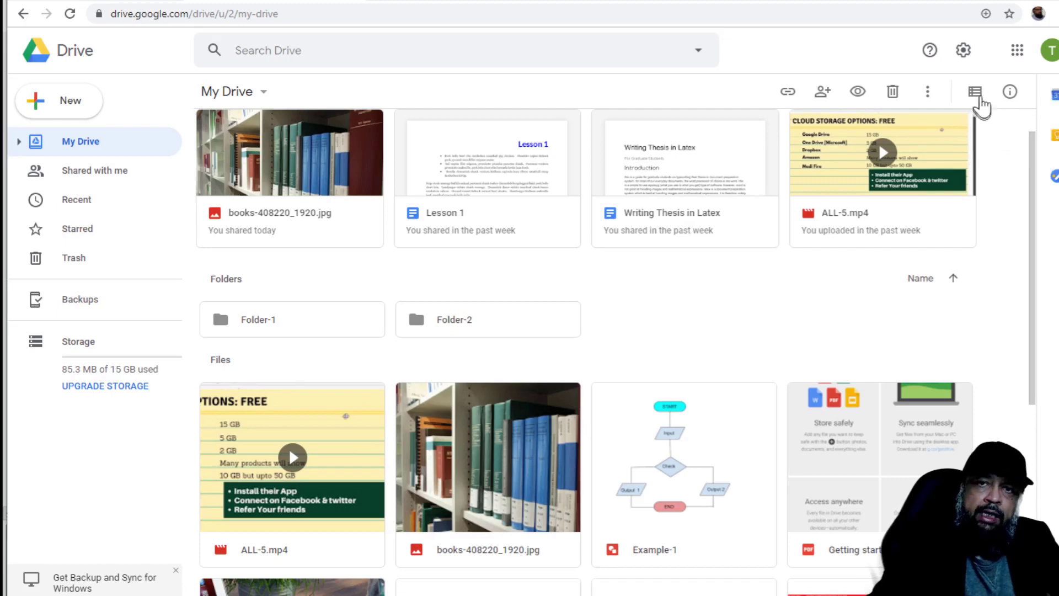
pyautogui.click(965, 51)
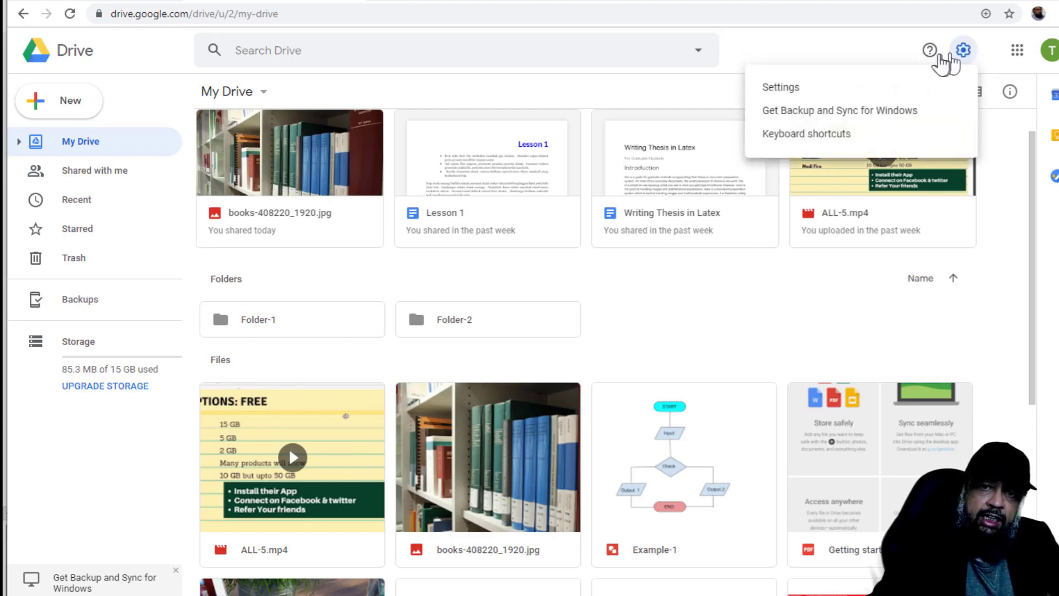
pyautogui.click(784, 88)
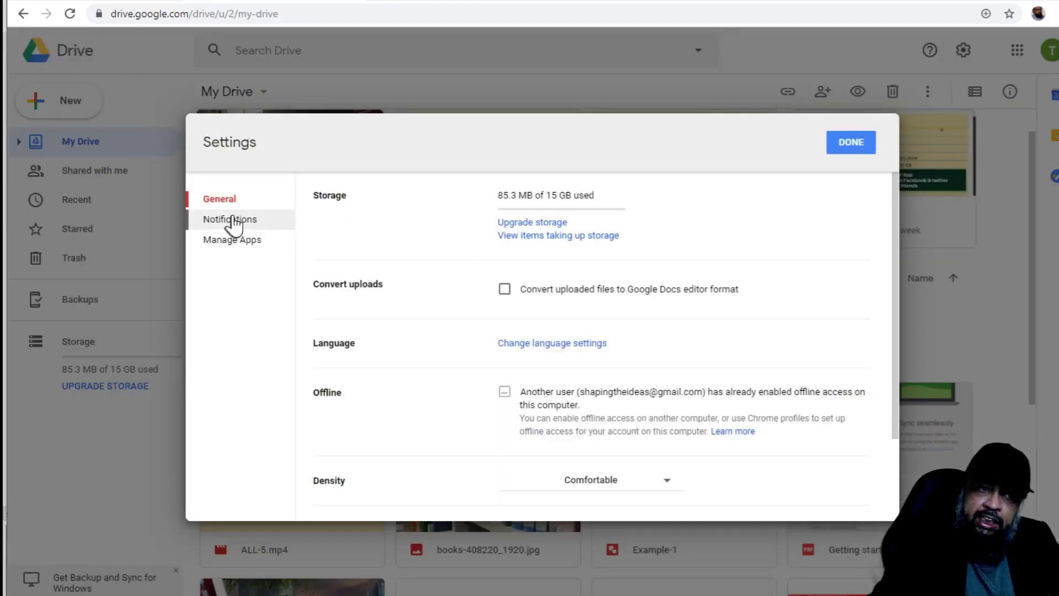
# Look through the Notifications and Manage Apps settings, then close Settings without changes
pyautogui.click(234, 222)
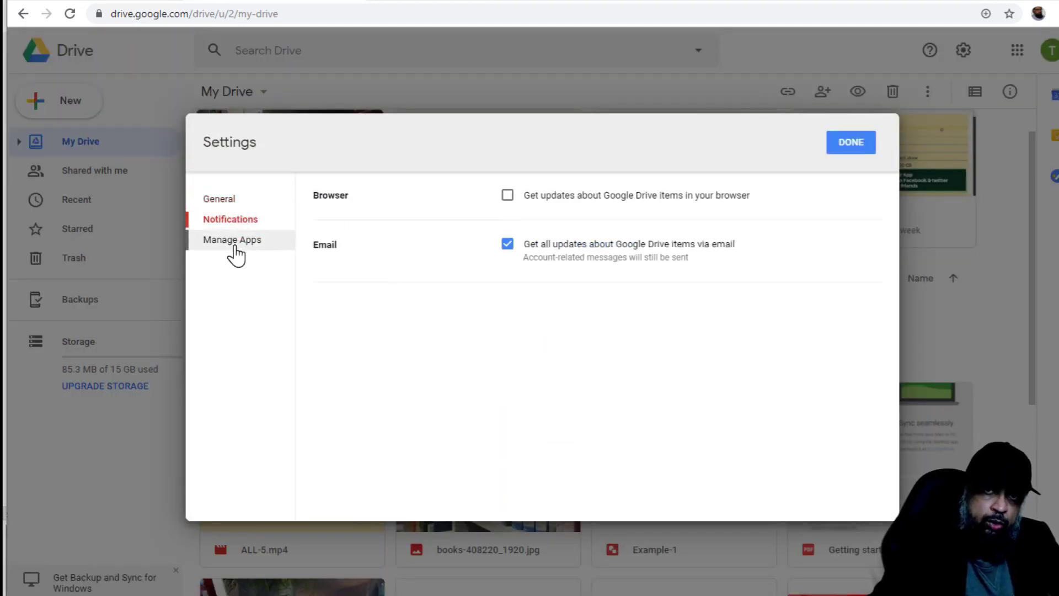
pyautogui.click(235, 241)
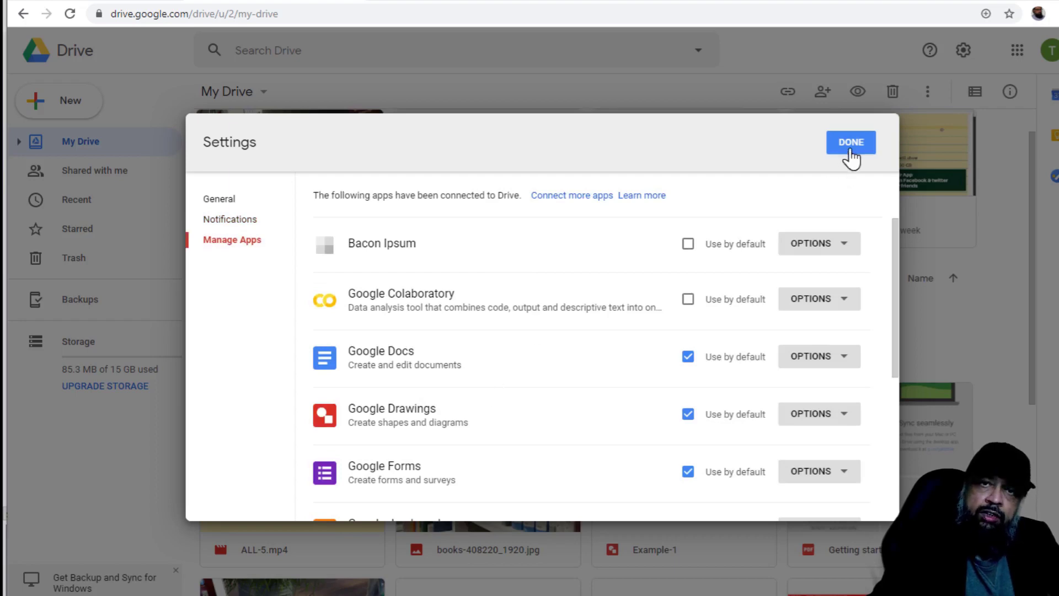
pyautogui.click(854, 145)
pyautogui.scroll(-6, 896, 134)
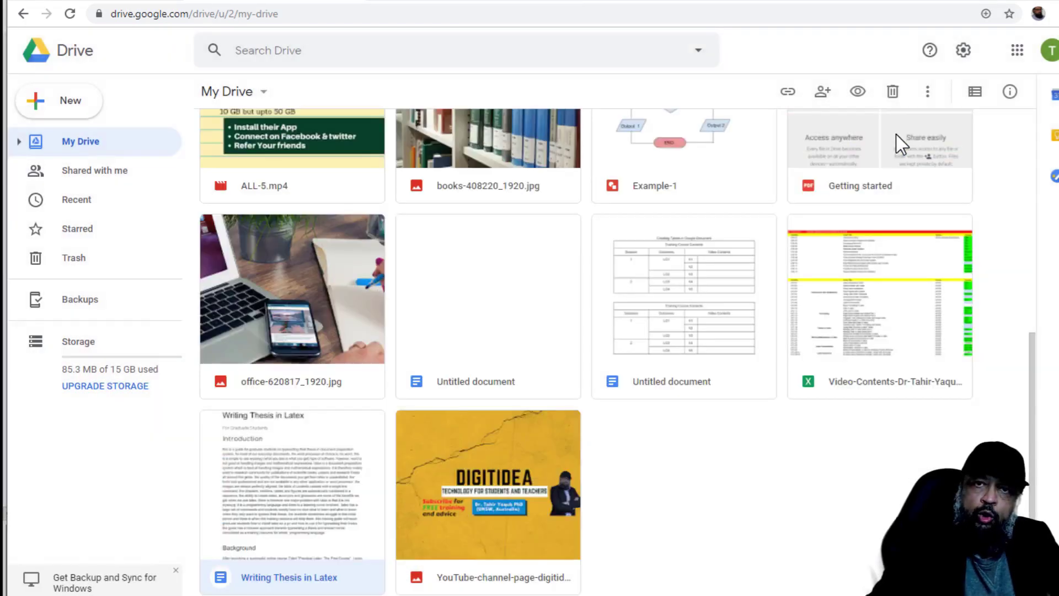